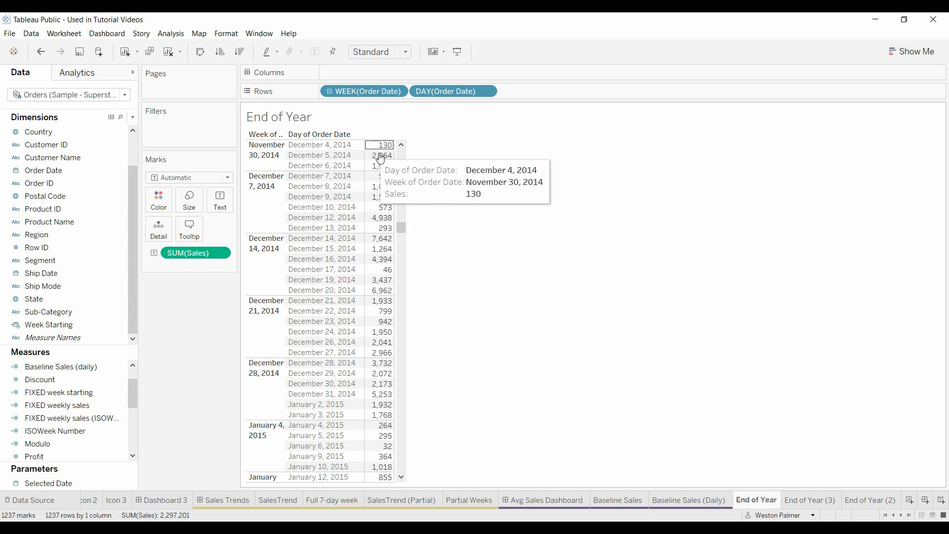
# - Review the formula of the FIXED weekly sales calculated field, leaving it unchanged
pyautogui.moveTo(375, 289)
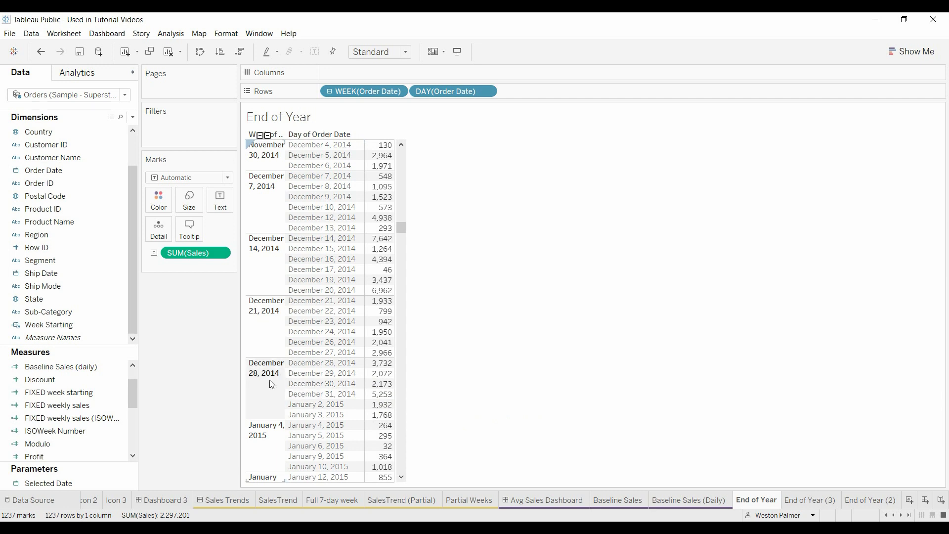
pyautogui.rightClick(117, 405)
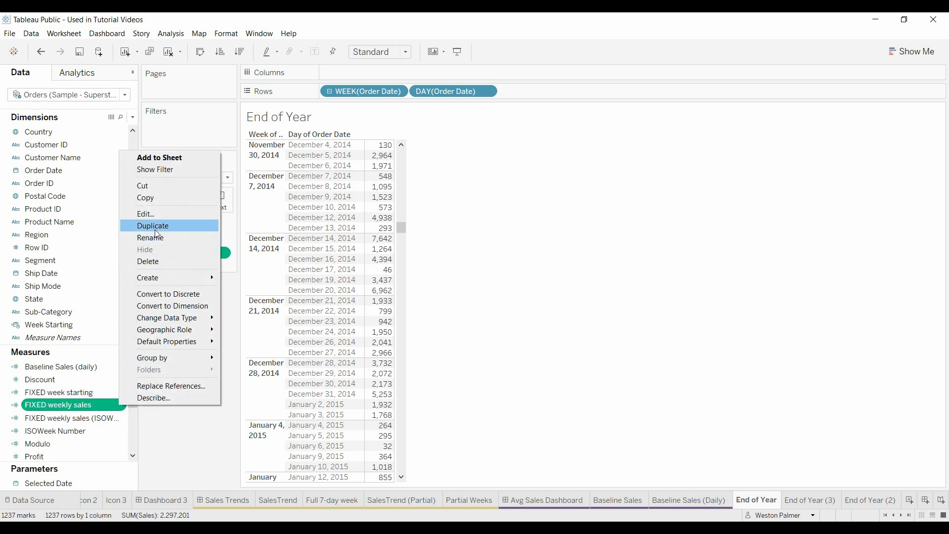
pyautogui.click(155, 213)
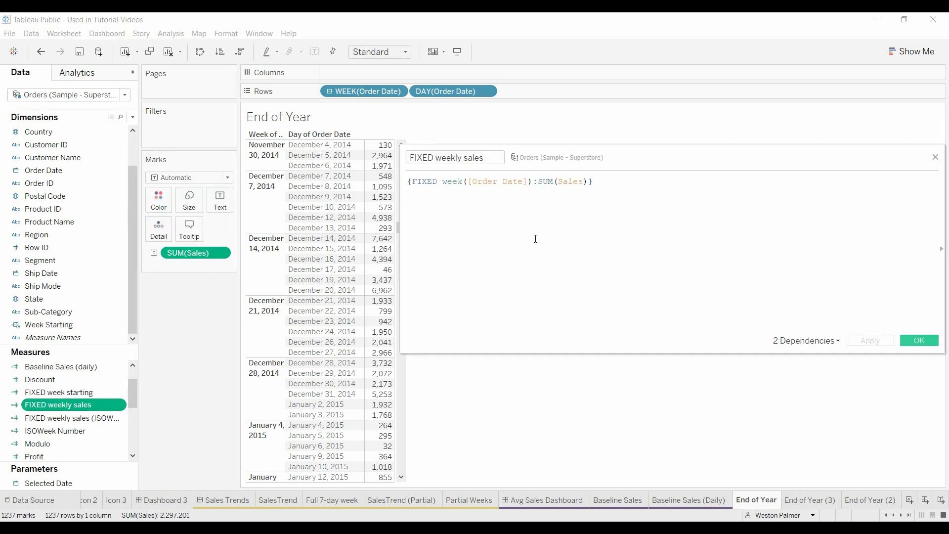
pyautogui.scroll(3, 536, 239)
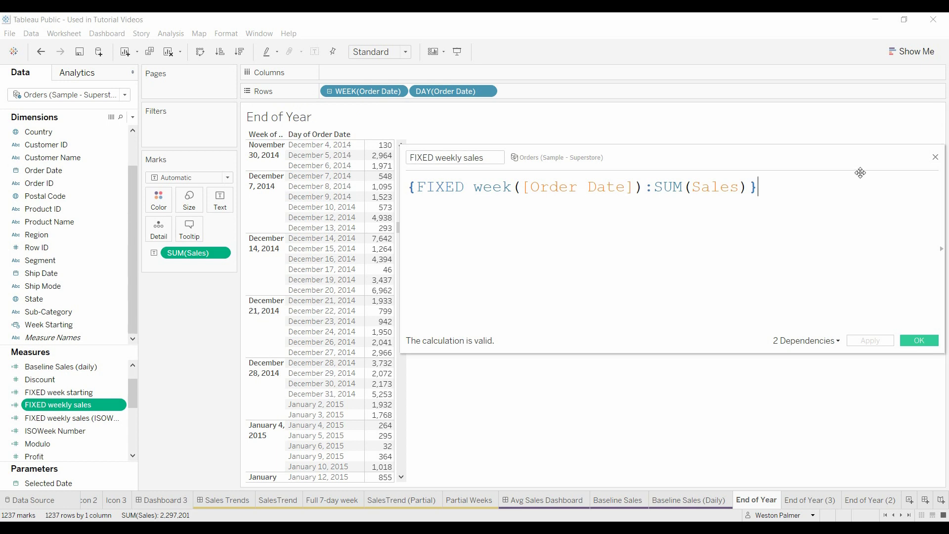
pyautogui.click(935, 157)
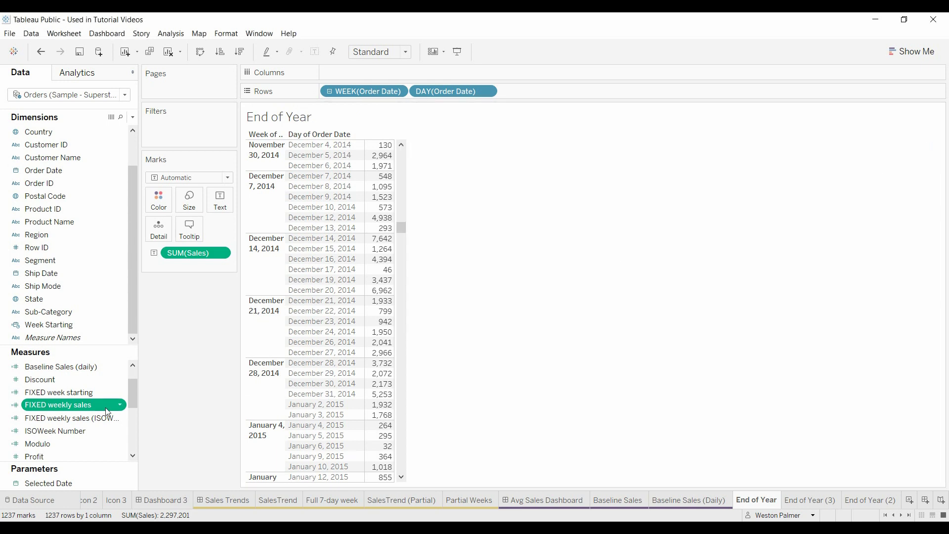
# - Add FIXED weekly sales to the table and compare its daily values across the December 2014 and early January 2015 weeks
pyautogui.doubleClick(56, 405)
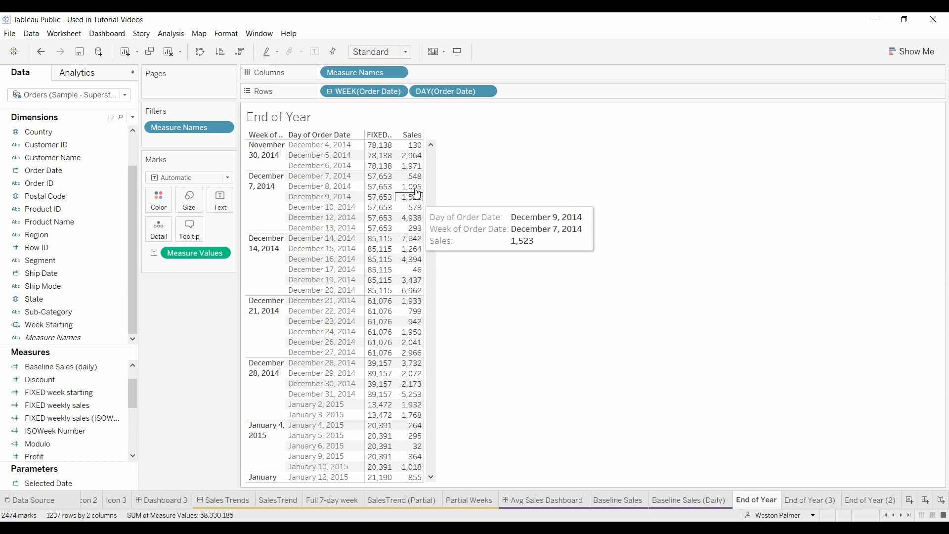
pyautogui.moveTo(387, 183)
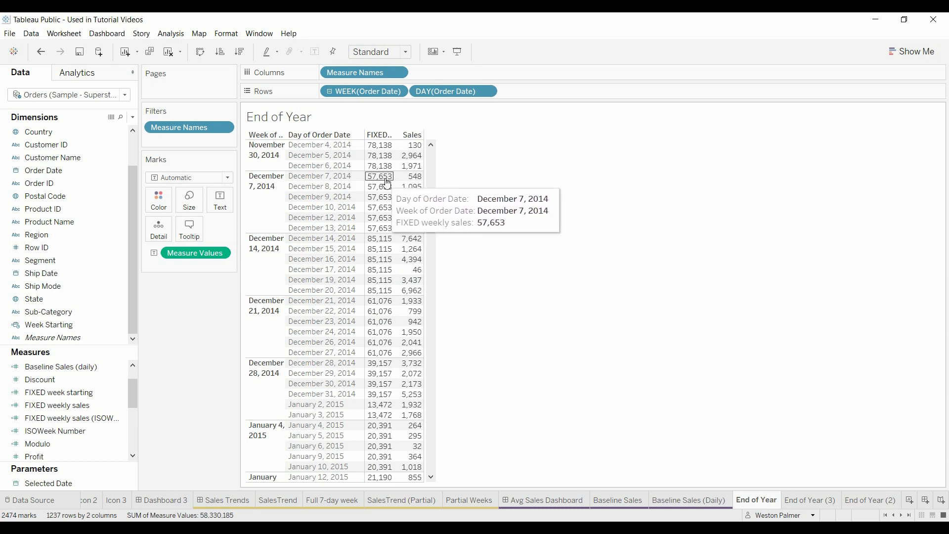
pyautogui.moveTo(380, 230)
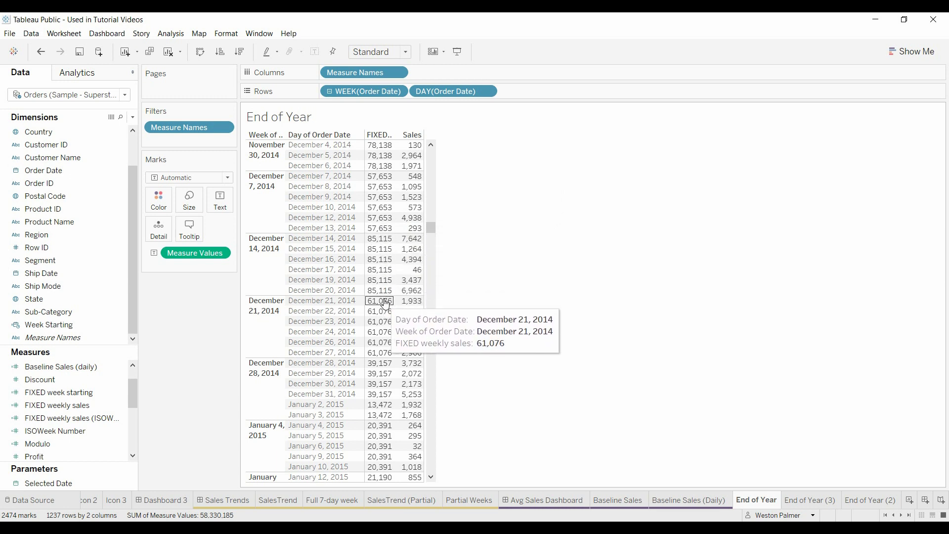
pyautogui.scroll(-2, 384, 306)
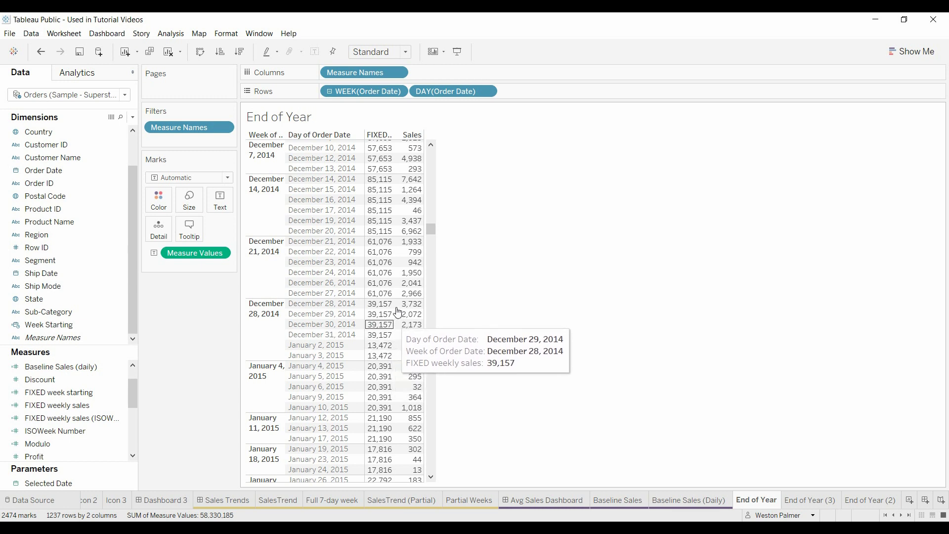
pyautogui.moveTo(390, 337)
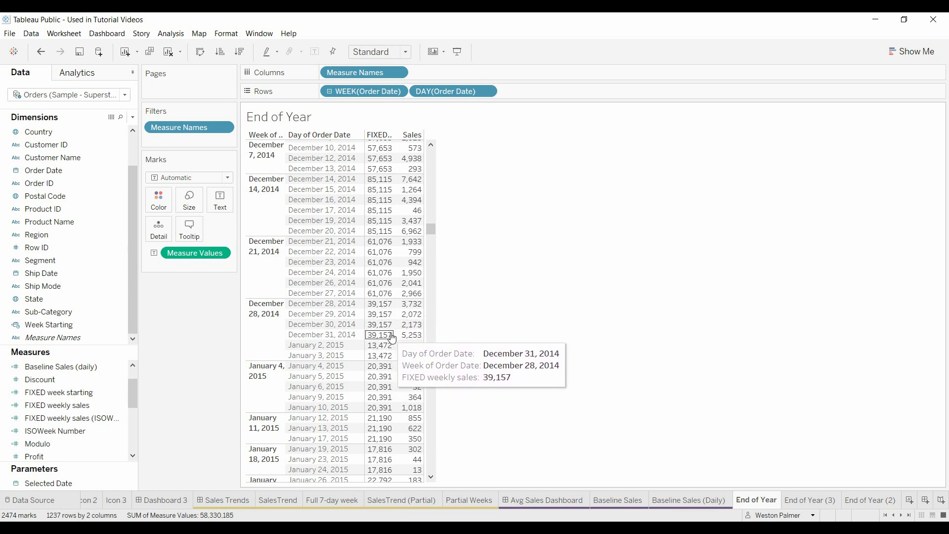
pyautogui.moveTo(394, 357)
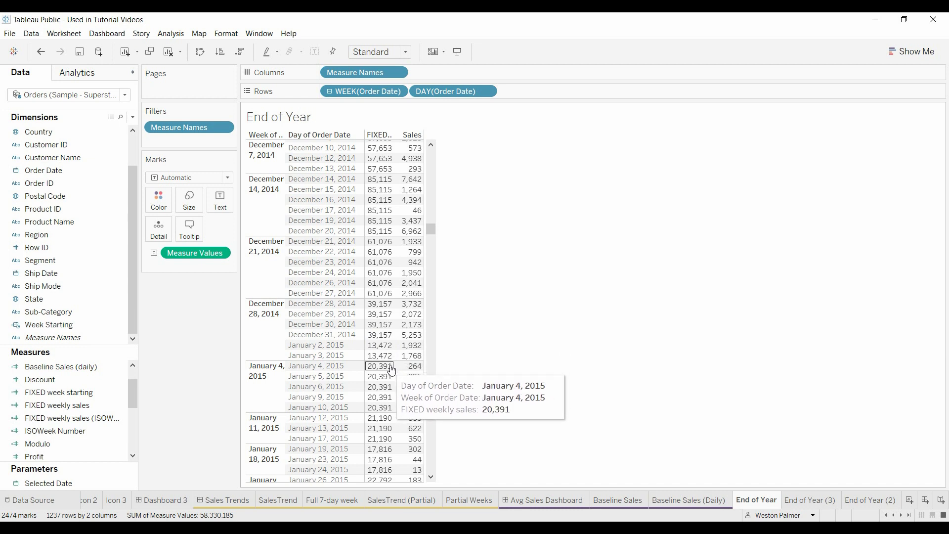
pyautogui.moveTo(387, 404)
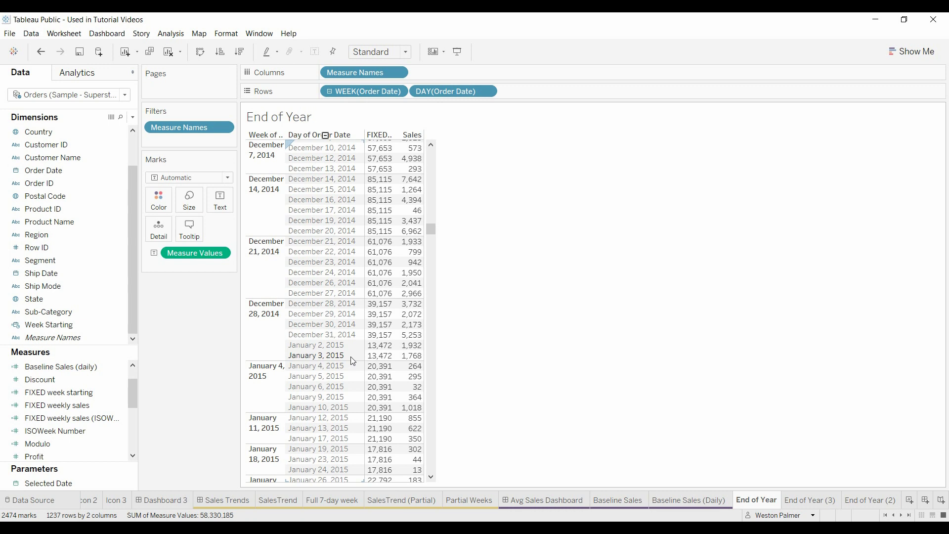
# - Review the formula of the Week Number calculated field, leaving it unchanged
pyautogui.scroll(-5, 118, 394)
pyautogui.rightClick(120, 392)
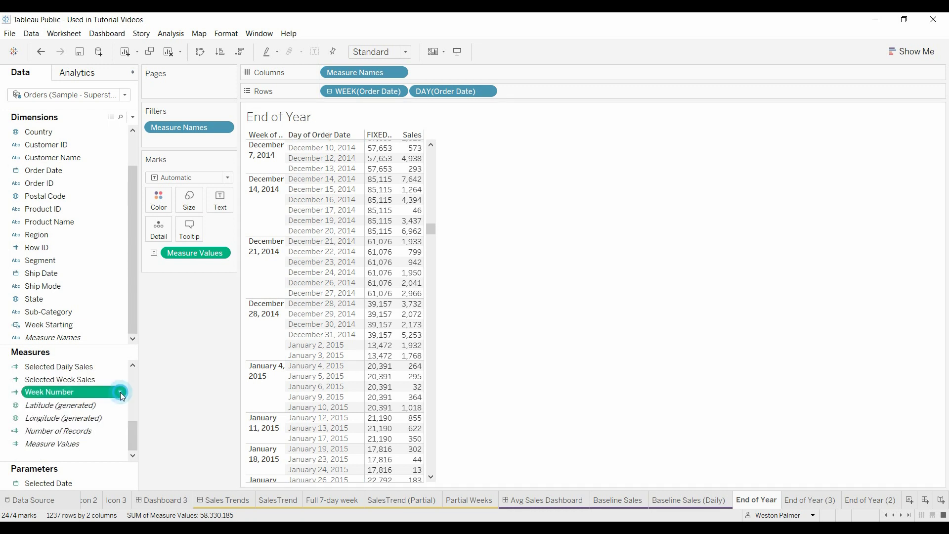
pyautogui.click(157, 201)
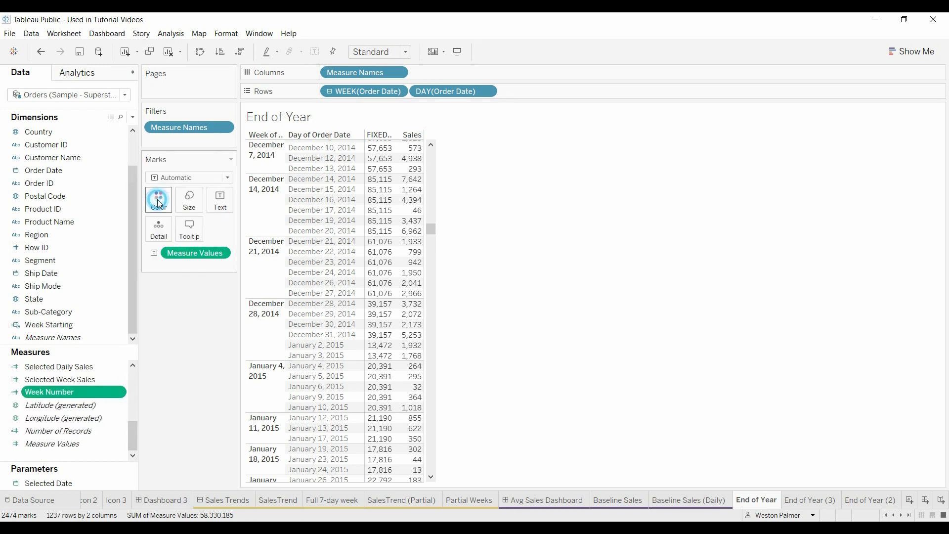
pyautogui.keyDown('ctrl'); pyautogui.scroll(3, 459, 218); pyautogui.keyUp('ctrl')
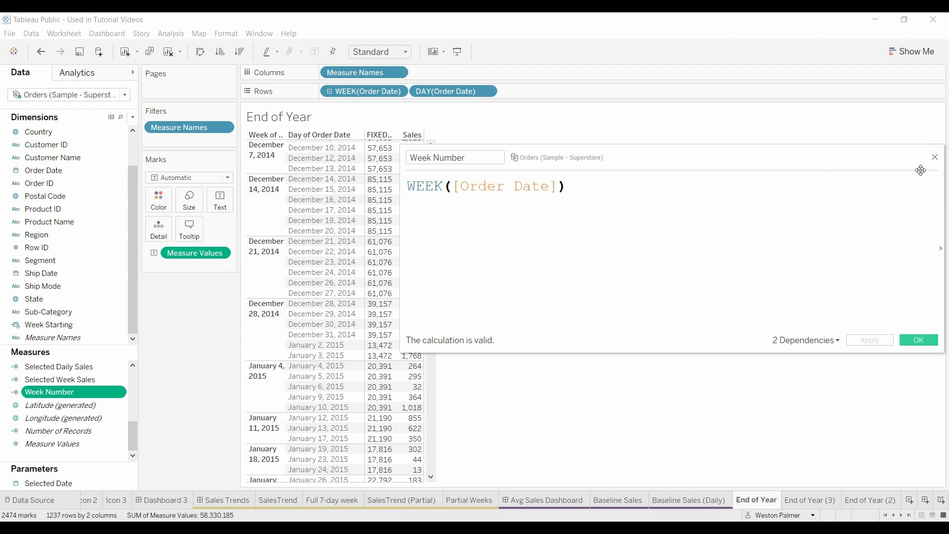
pyautogui.click(935, 158)
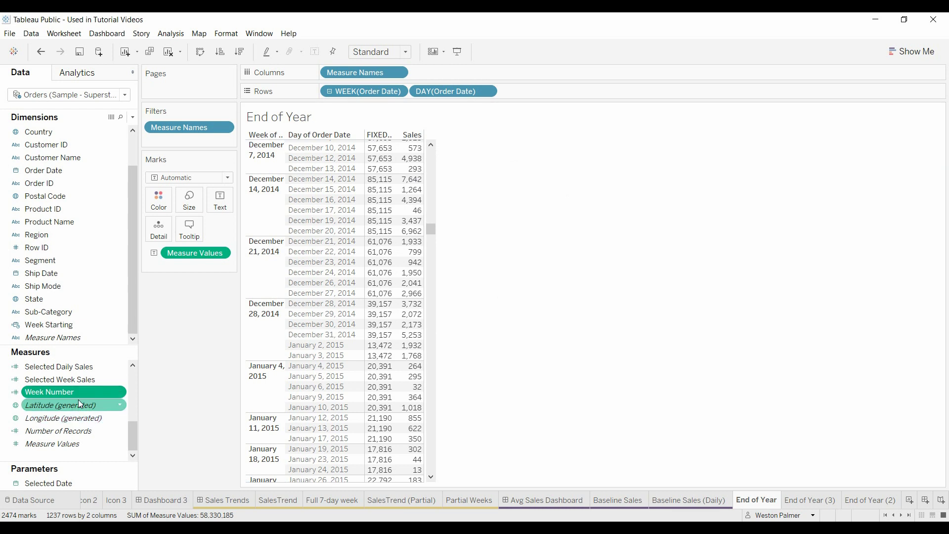
# - Add Week Number to the table as a measure and show the Measure Values card
pyautogui.moveTo(75, 399)
pyautogui.mouseDown()
pyautogui.moveTo(139, 319)
pyautogui.moveTo(64, 391)
pyautogui.mouseUp()
pyautogui.click(58, 380)
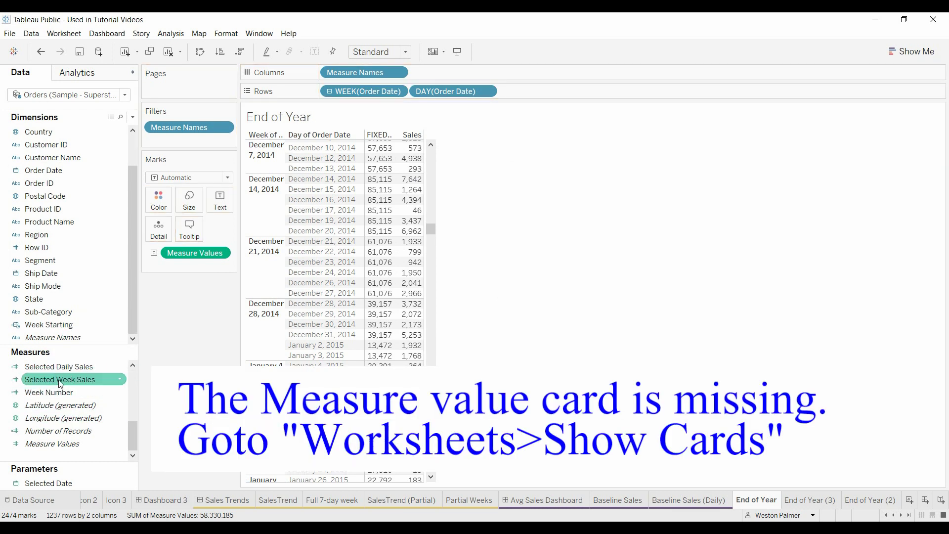
pyautogui.click(64, 33)
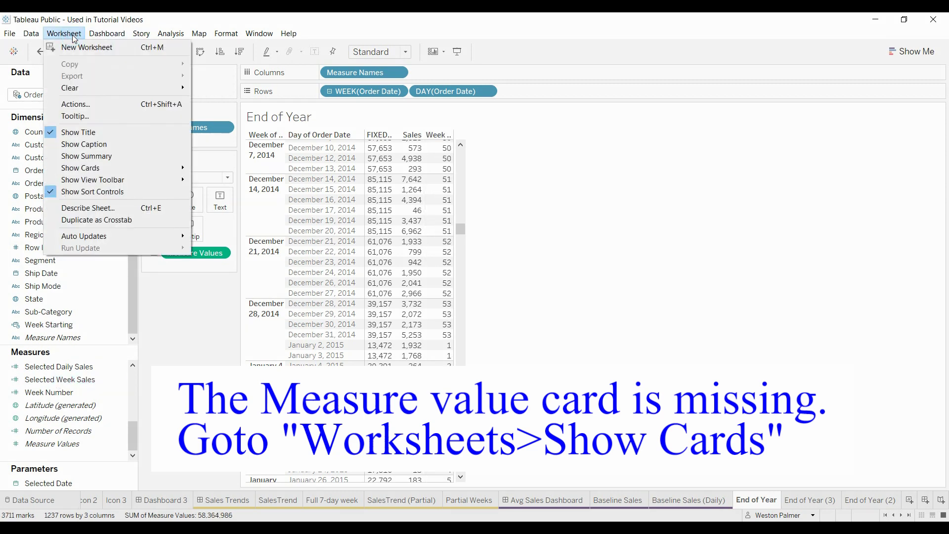
pyautogui.moveTo(110, 171)
pyautogui.click(249, 209)
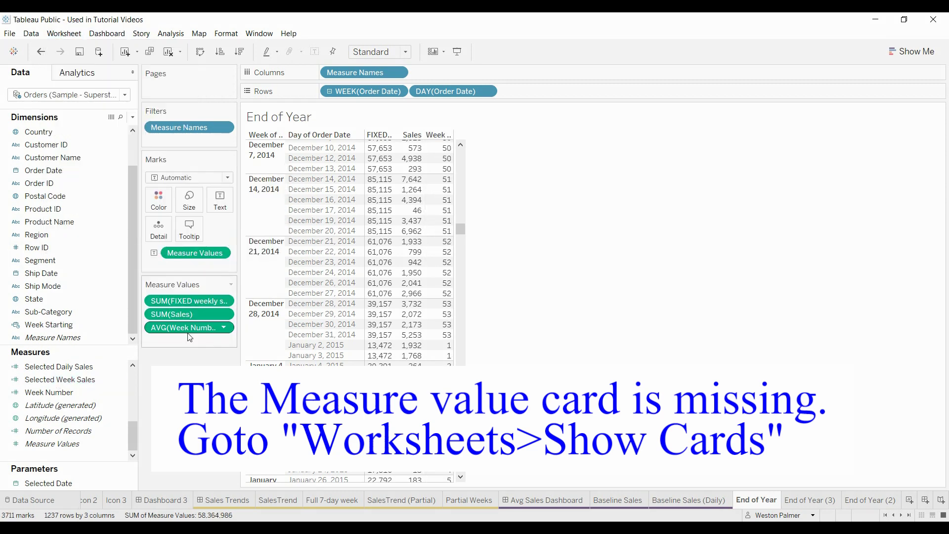
# - Move Week Number ahead of the other measures and check its values around the turn of the year
pyautogui.moveTo(186, 328); pyautogui.dragTo(186, 298)
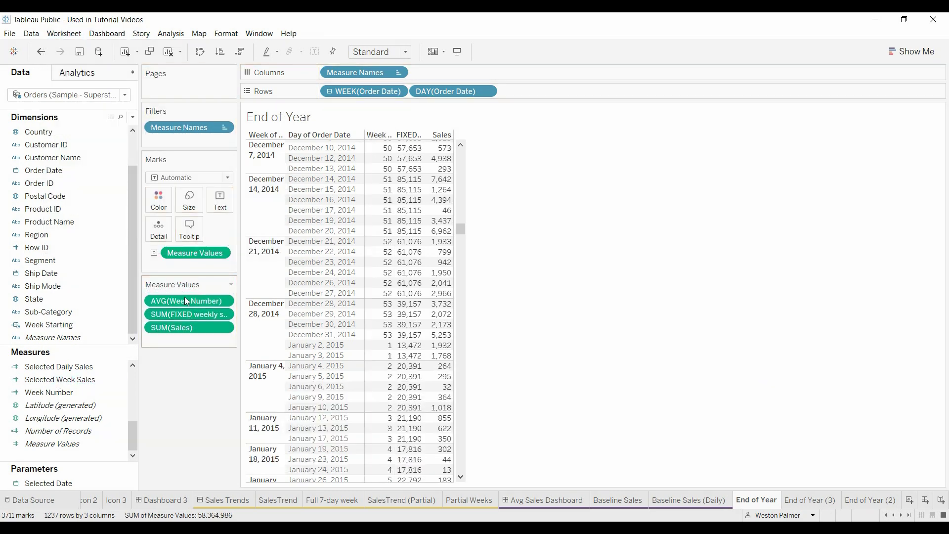
pyautogui.moveTo(409, 212)
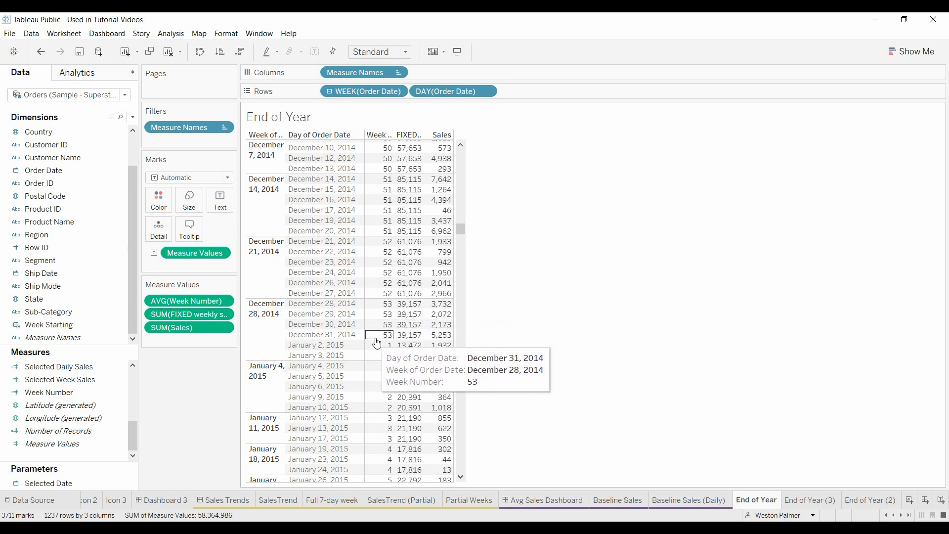
pyautogui.moveTo(434, 341)
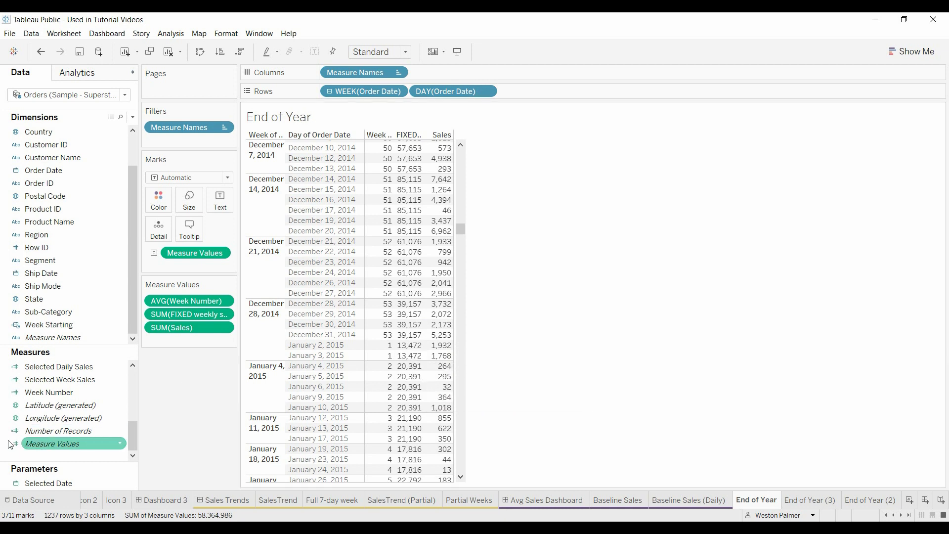
# - Review the formula of the ISOWeek Number calculated field, leaving it unchanged
pyautogui.moveTo(131, 438); pyautogui.dragTo(143, 399)
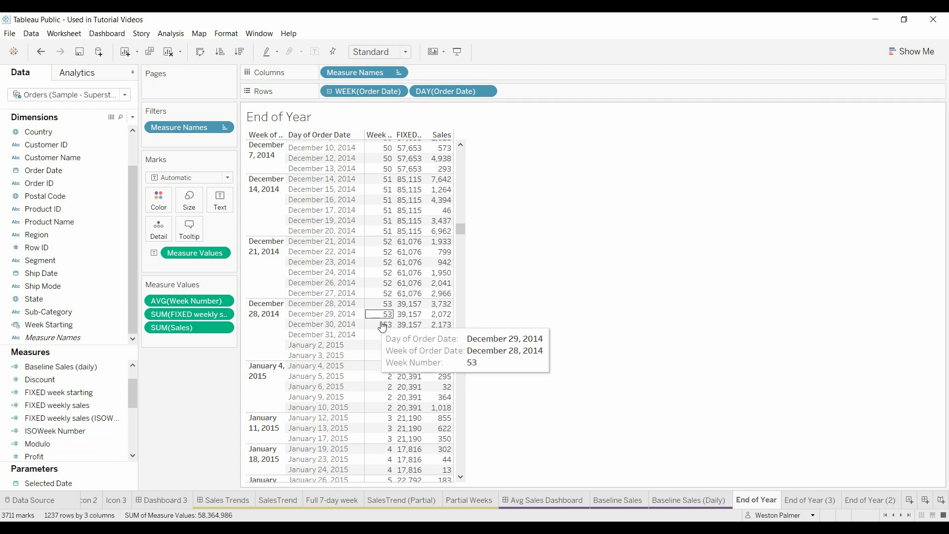
pyautogui.moveTo(395, 370)
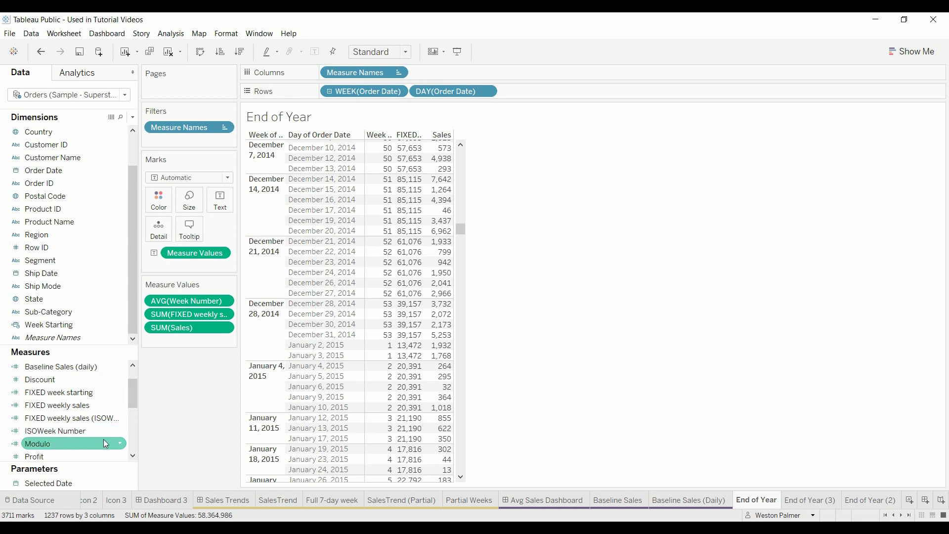
pyautogui.rightClick(123, 431)
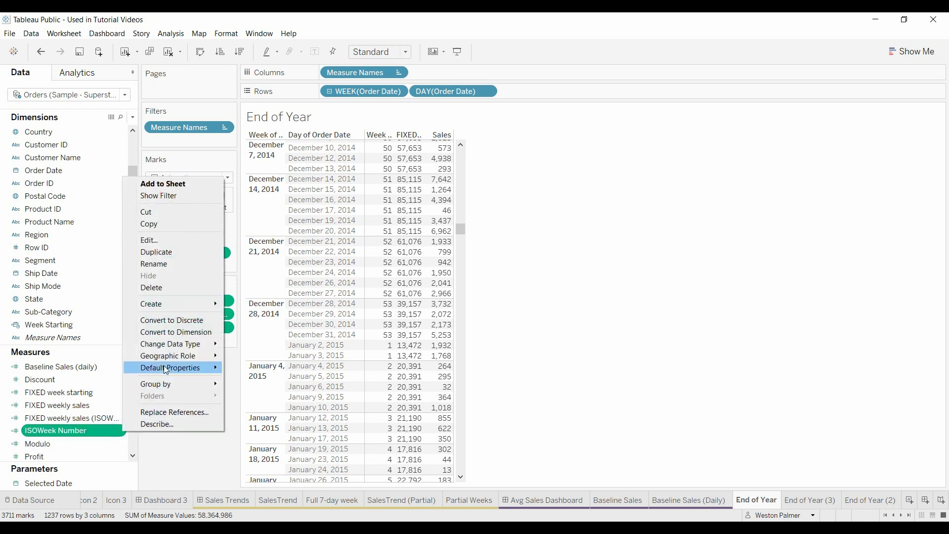
pyautogui.click(188, 237)
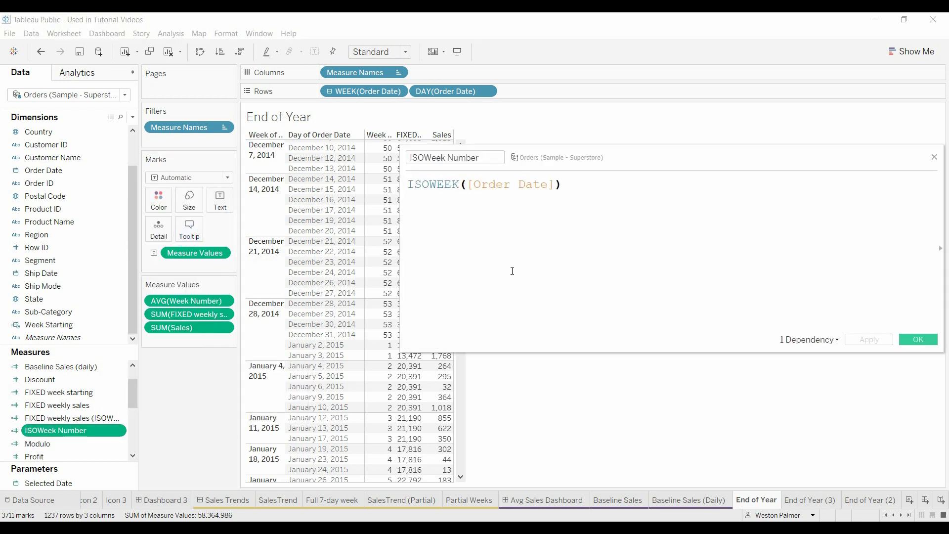
pyautogui.scroll(3, 512, 271)
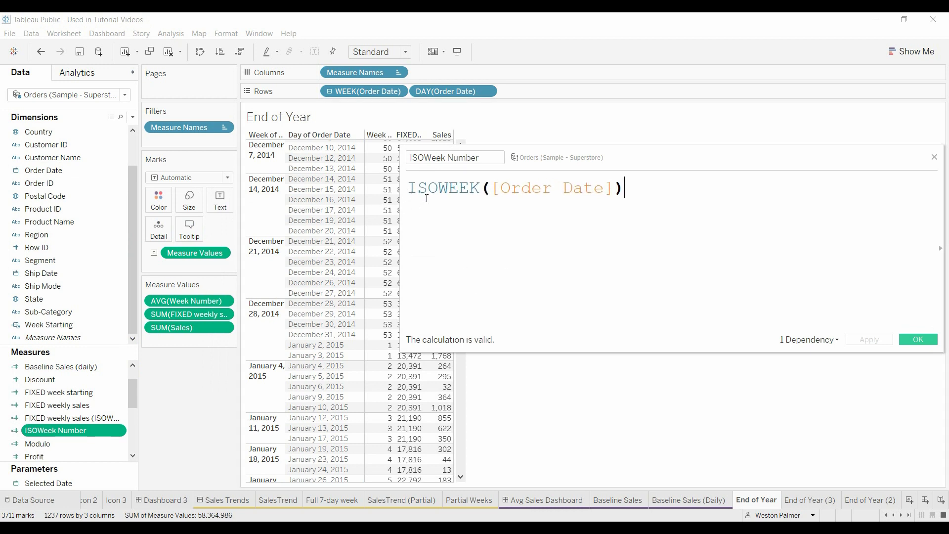
pyautogui.click(935, 157)
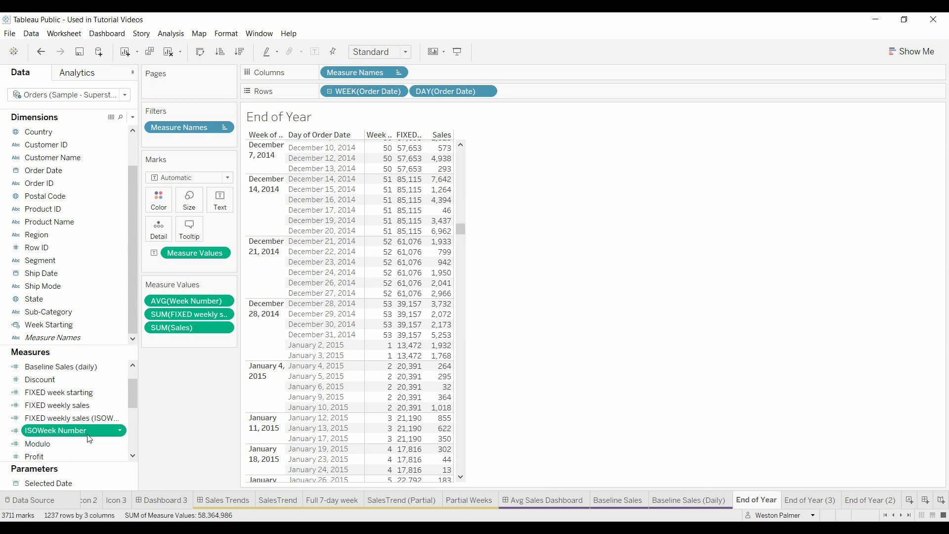
# - Add ISOWeek Number to the measure values between Week Number and FIXED weekly sales
pyautogui.moveTo(89, 439); pyautogui.dragTo(198, 313)
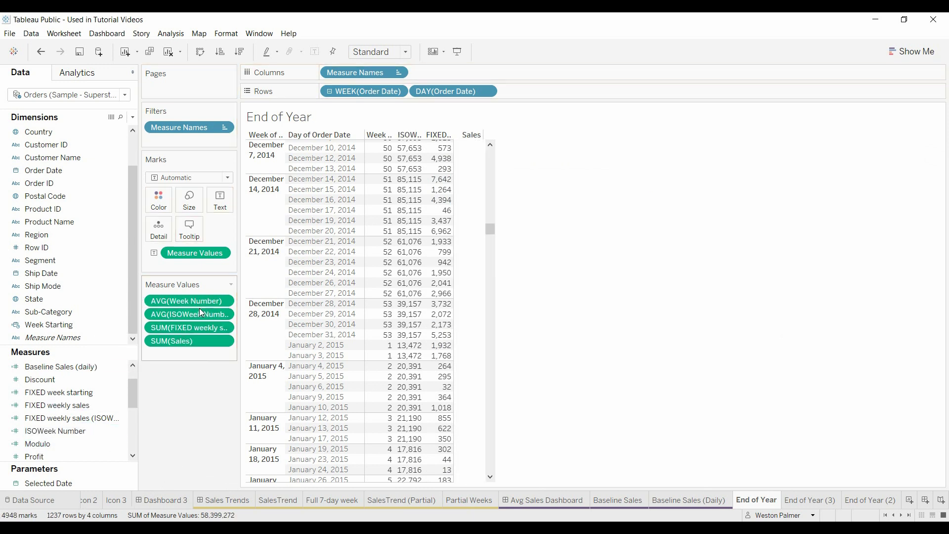
pyautogui.moveTo(424, 348)
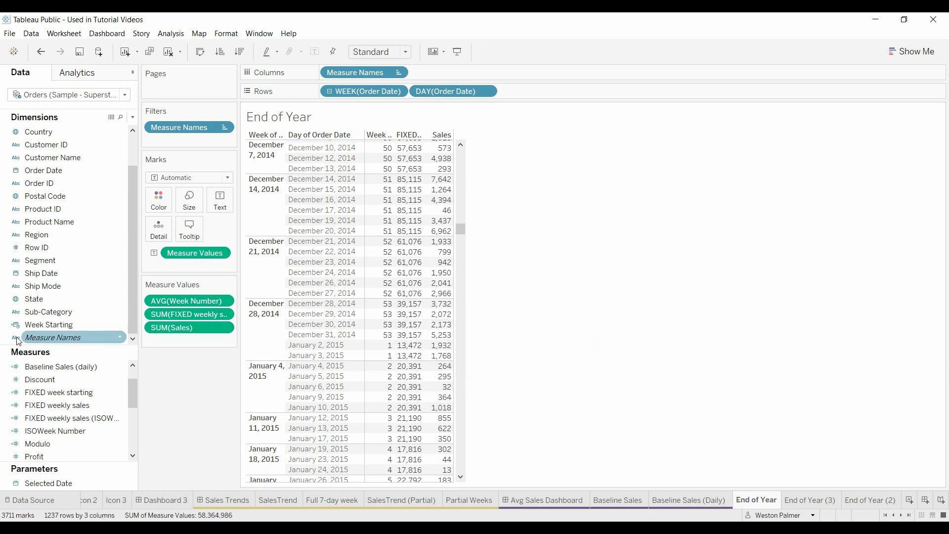
# - Review the formula of the FIXED weekly sales calculated field against the year-end week numbers, leaving it unchanged
pyautogui.click(121, 404)
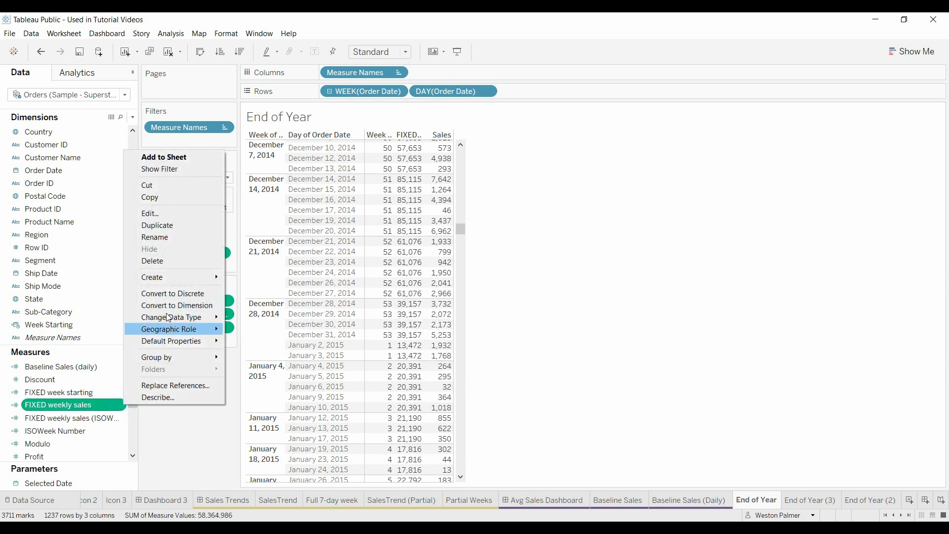
pyautogui.click(176, 214)
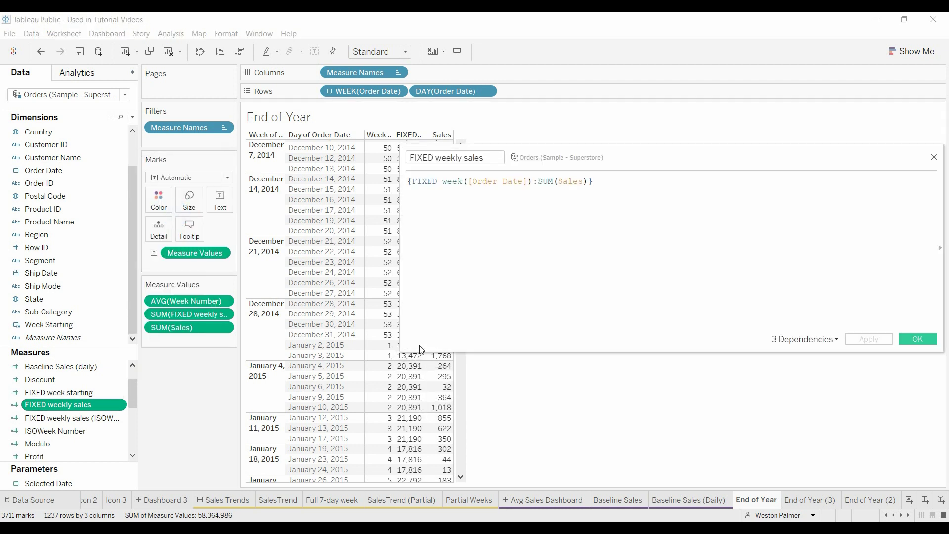
pyautogui.scroll(5, 492, 267)
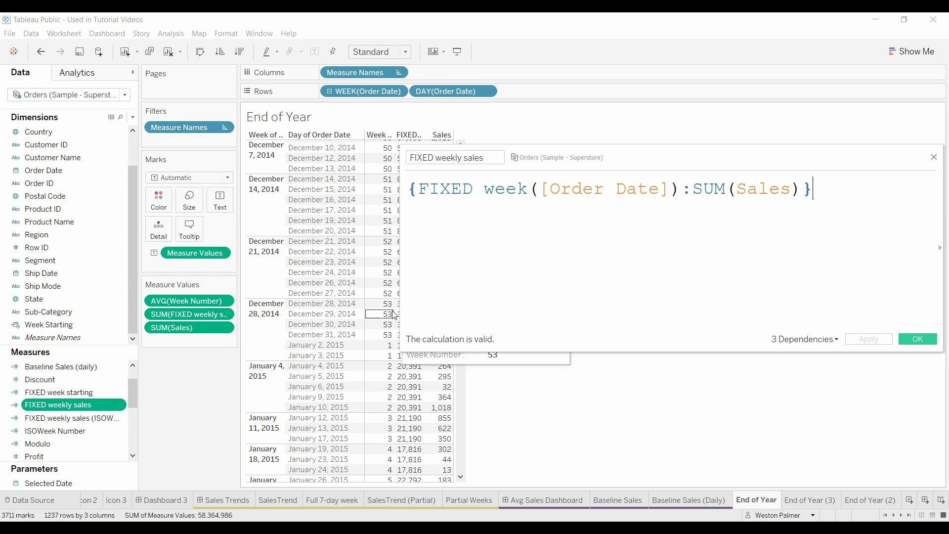
pyautogui.moveTo(396, 310)
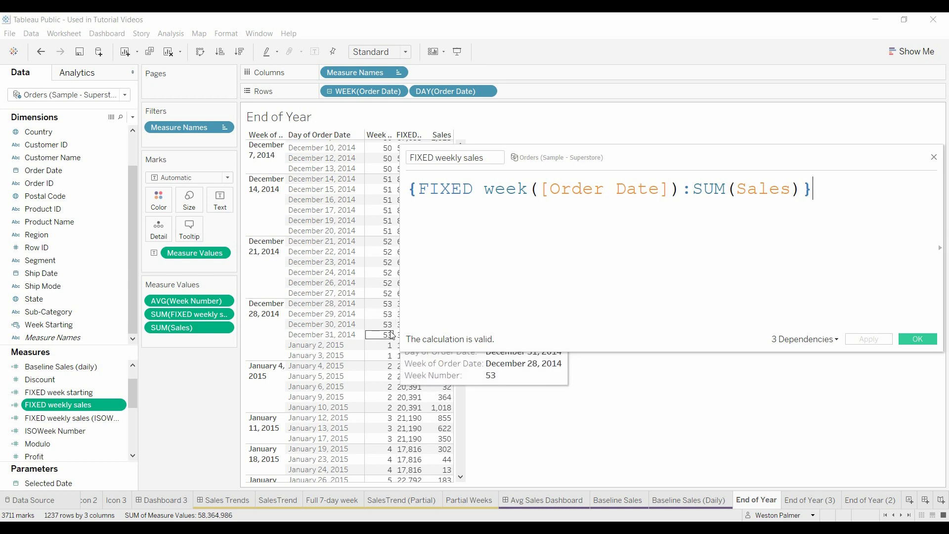
pyautogui.moveTo(391, 336)
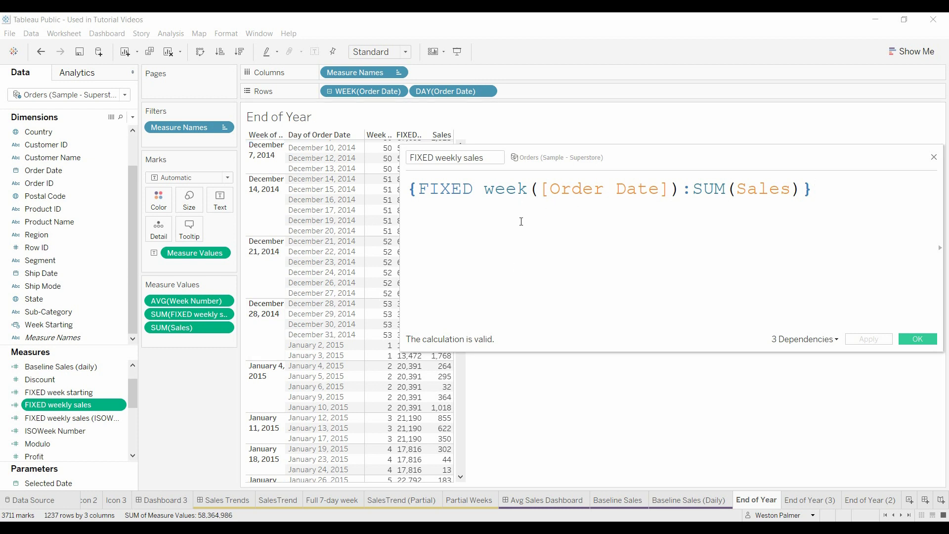
pyautogui.click(934, 158)
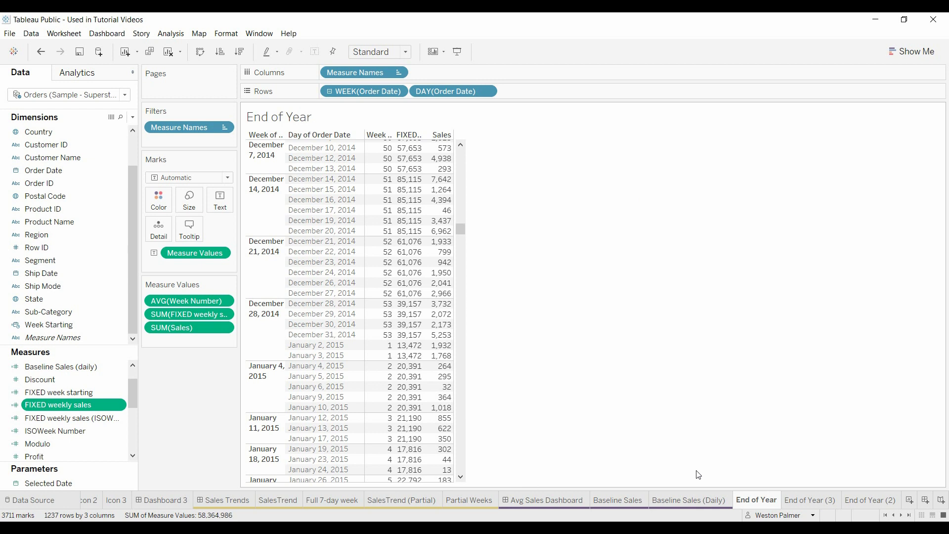
# - Look at the End of Year (3) sheet, then return to End of Year and examine the early January rows
pyautogui.click(811, 500)
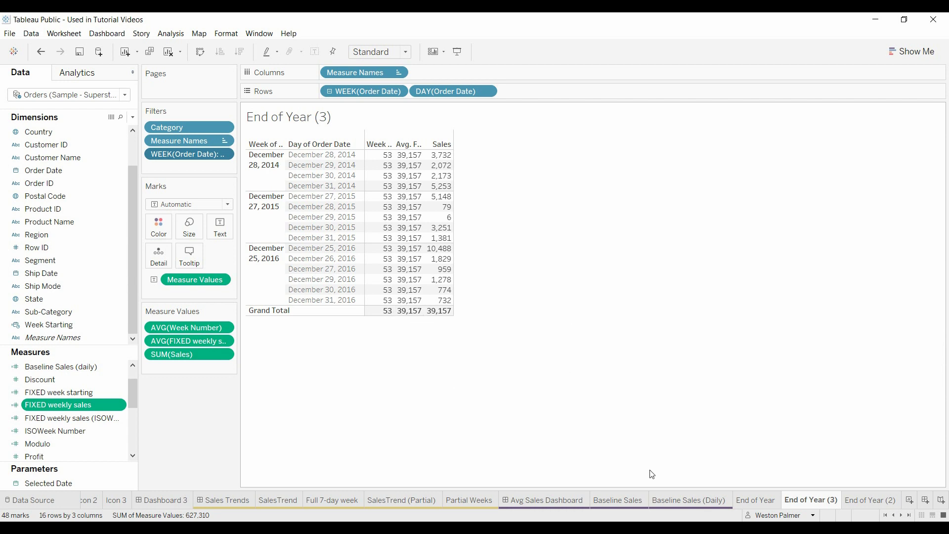
pyautogui.click(747, 501)
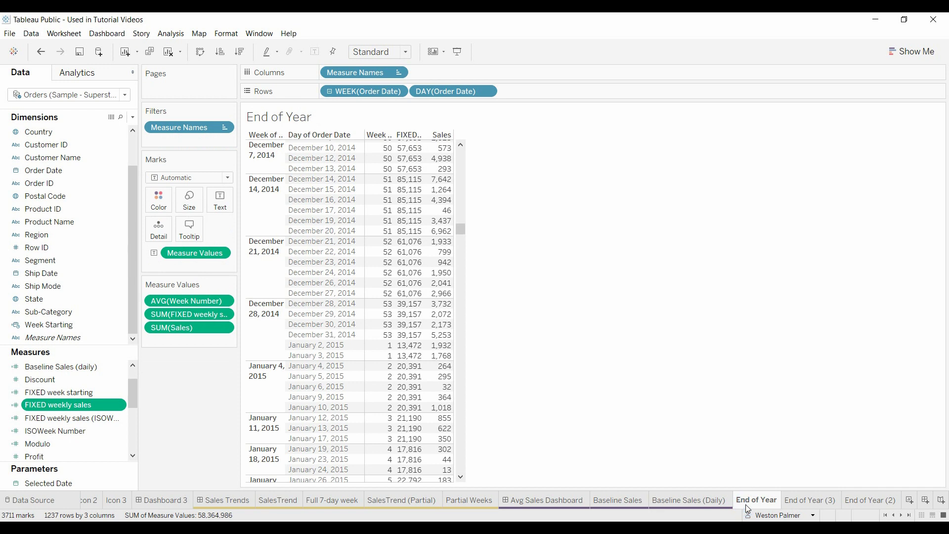
pyautogui.moveTo(397, 352)
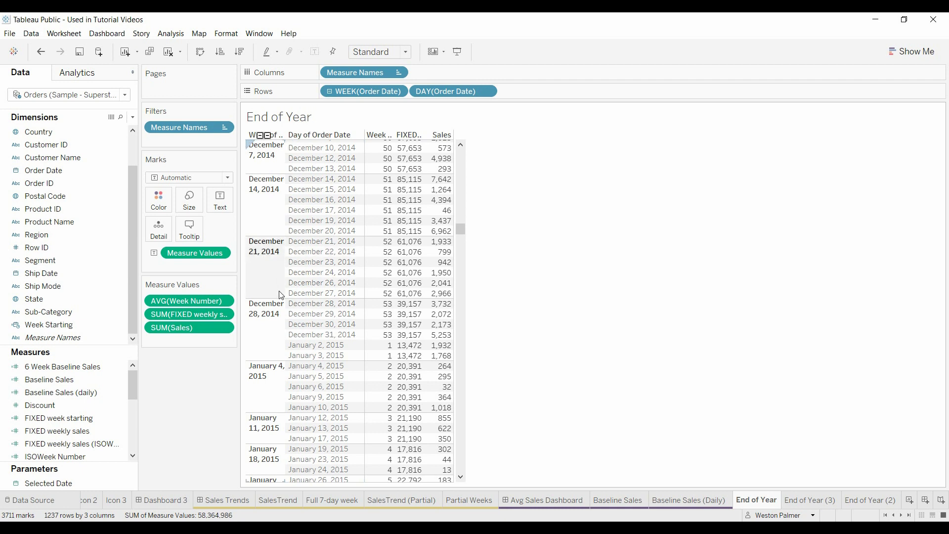
# - Create a new calculated field named "Week Starting for YE"
pyautogui.click(133, 117)
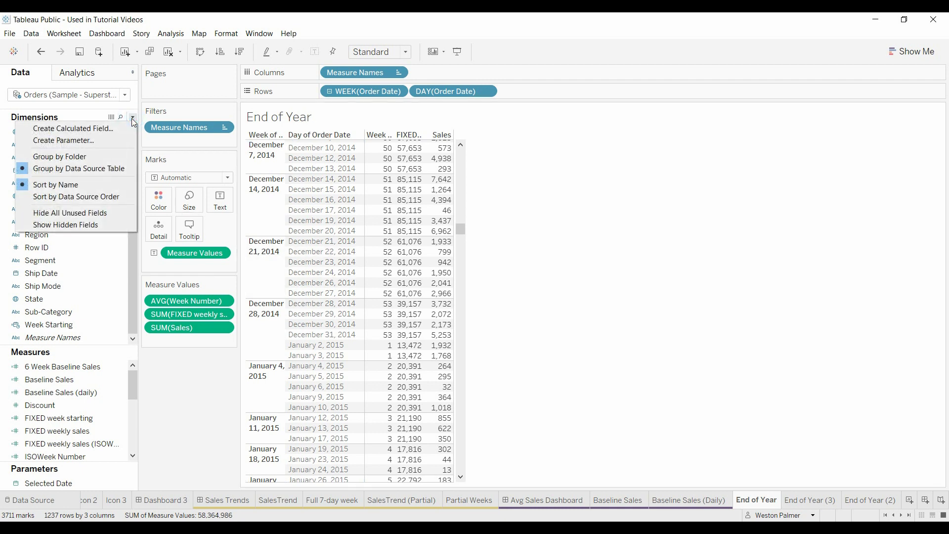
pyautogui.click(110, 129)
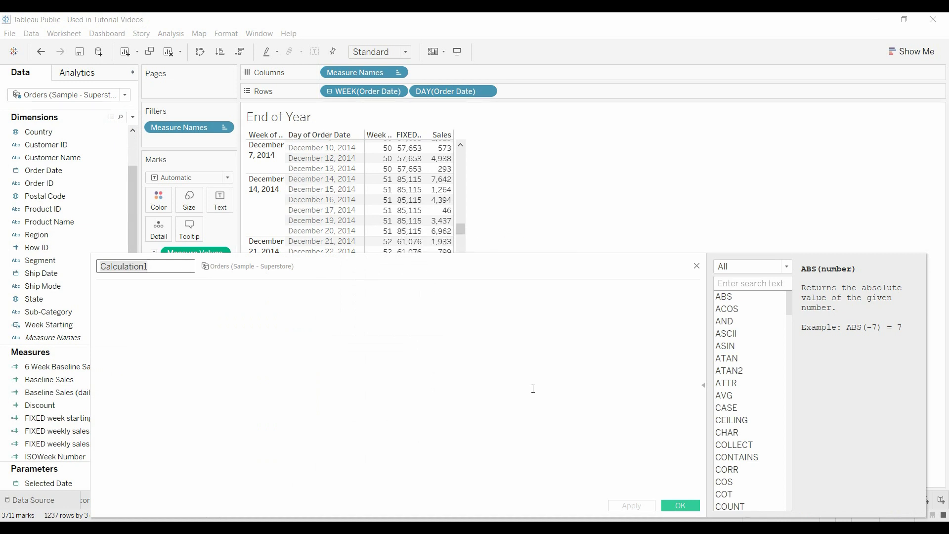
pyautogui.write('Wee')
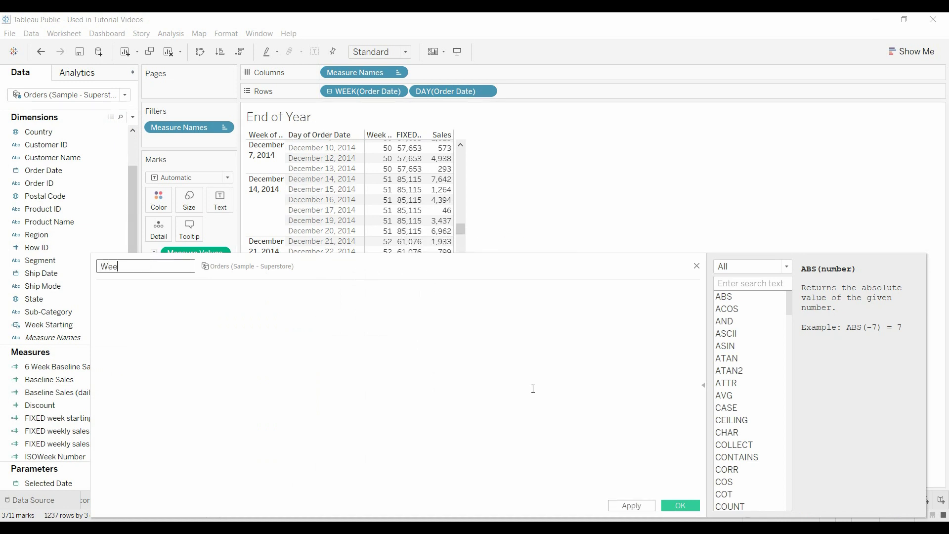
pyautogui.write('k Starting for YE')
pyautogui.click(491, 299)
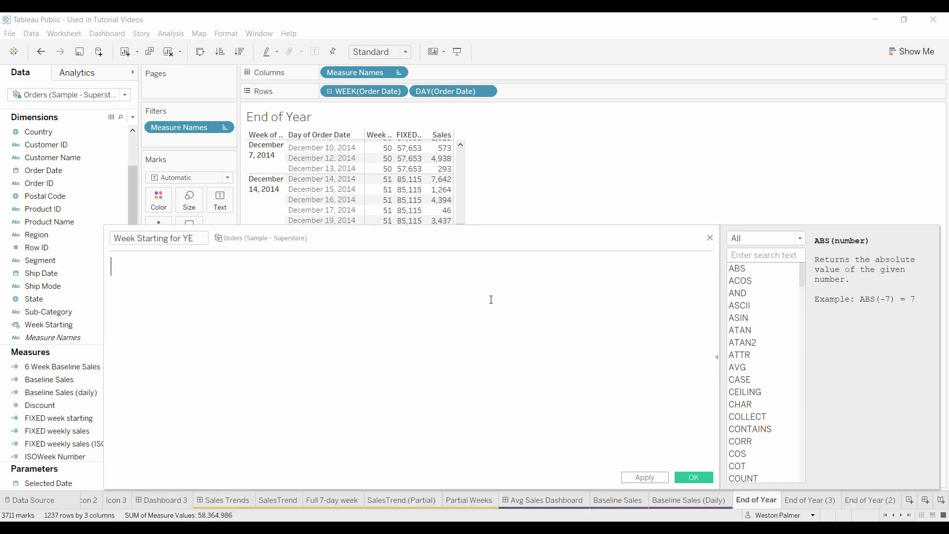
# - Begin the formula with the condition if isoweekday([Order Date])=7 THEN
pyautogui.write('if')
pyautogui.press('BackSpace')
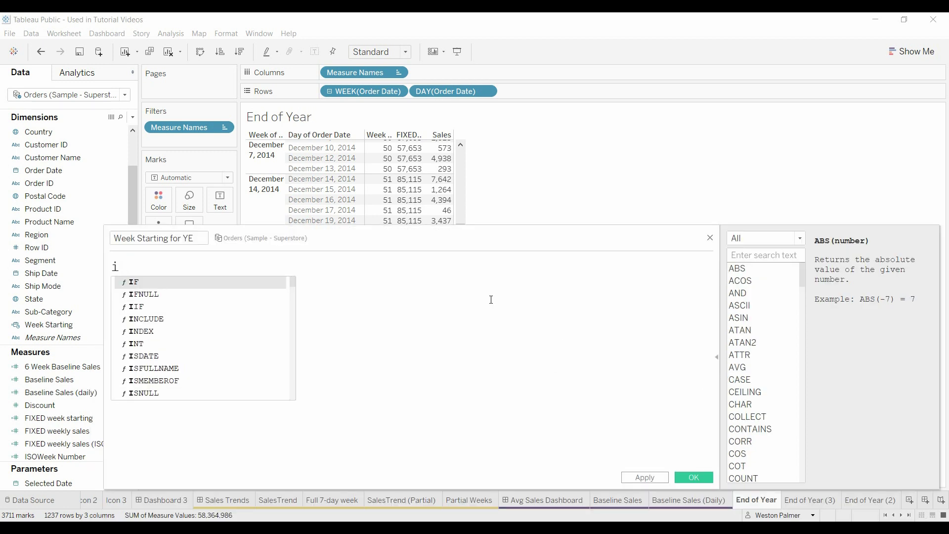
pyautogui.write('f is')
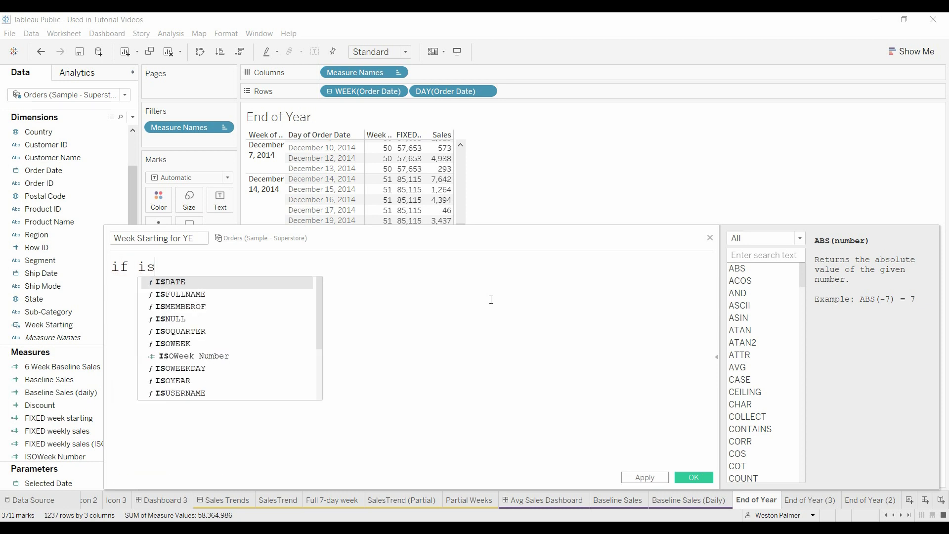
pyautogui.write('oweekd')
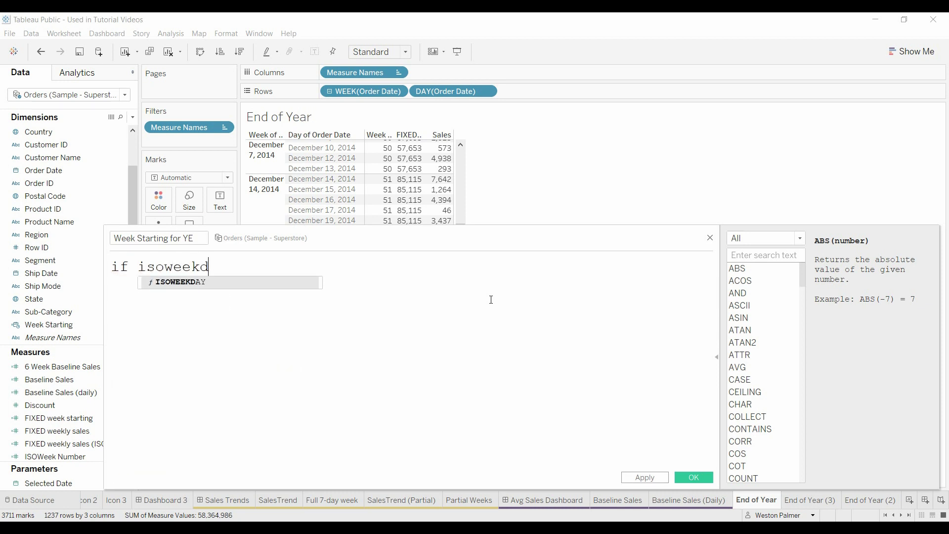
pyautogui.write('ay(')
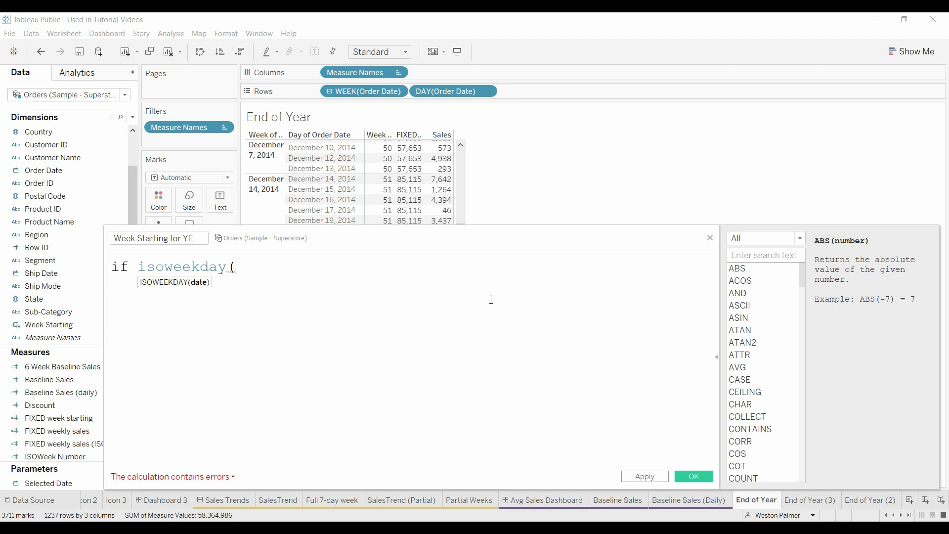
pyautogui.write('ord')
pyautogui.press('Return')
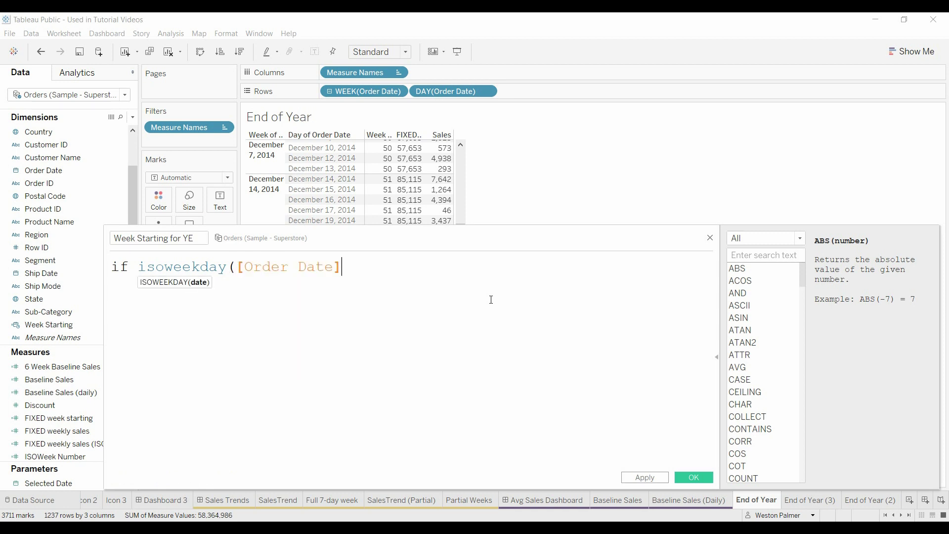
pyautogui.write(')=7')
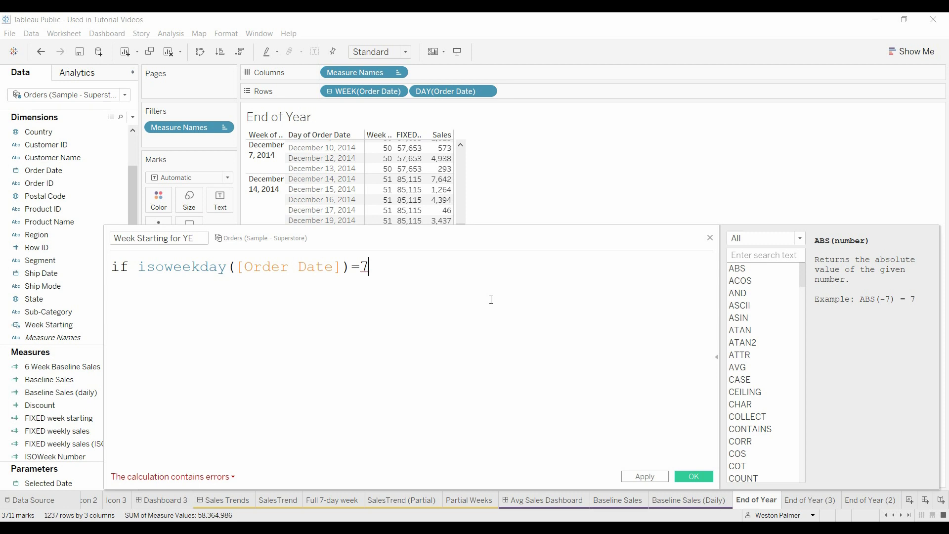
pyautogui.write('the')
pyautogui.press('Return')
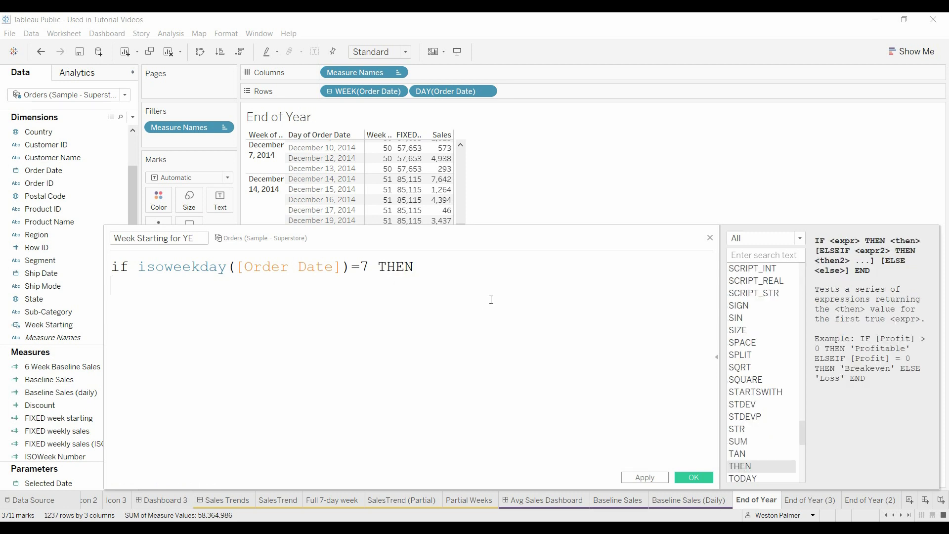
# - Return [Order Date] on an indented line when the condition is met, and add an ELSE branch below it
pyautogui.press('Tab')
pyautogui.write('ord')
pyautogui.press('Return')
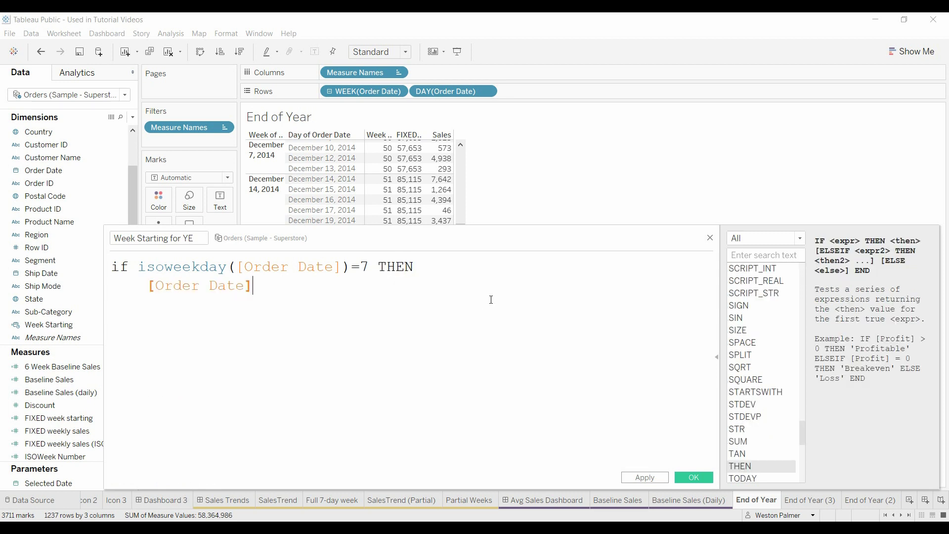
pyautogui.press('Return')
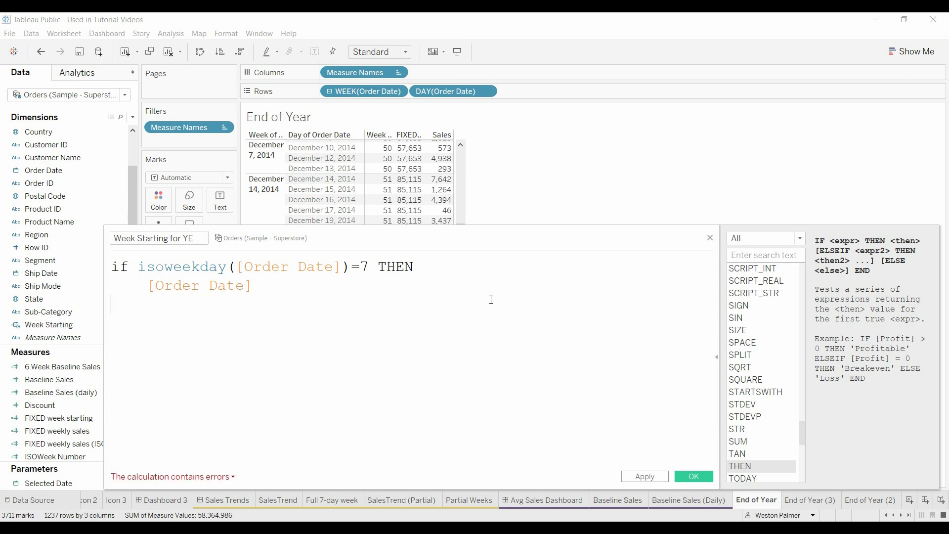
pyautogui.write('ELSE')
pyautogui.press('Return')
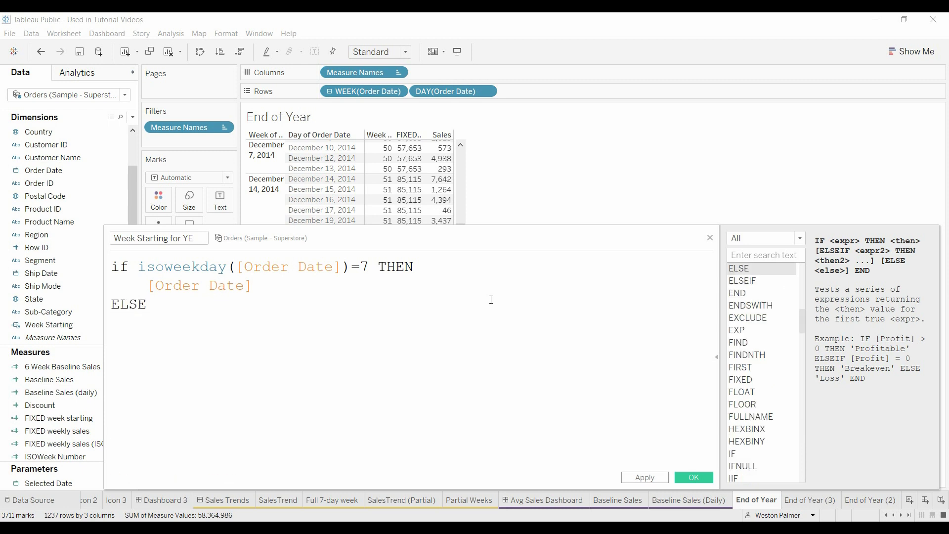
# - In the ELSE branch, start DATEADD with the date part 'day' and the interval -ISOWEEKDAY([Order Date])
pyautogui.press('Return')
pyautogui.press('Tab')
pyautogui.write('DATEADD')
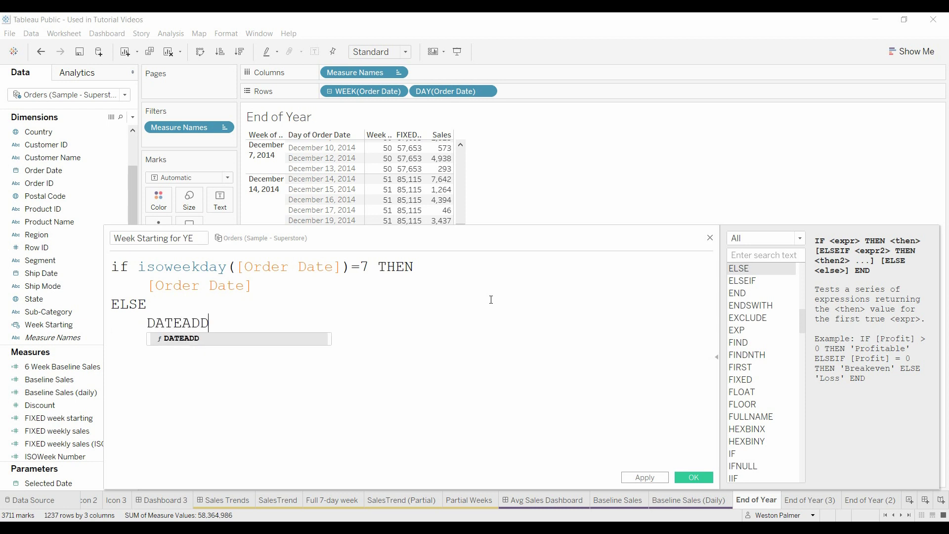
pyautogui.write("('da")
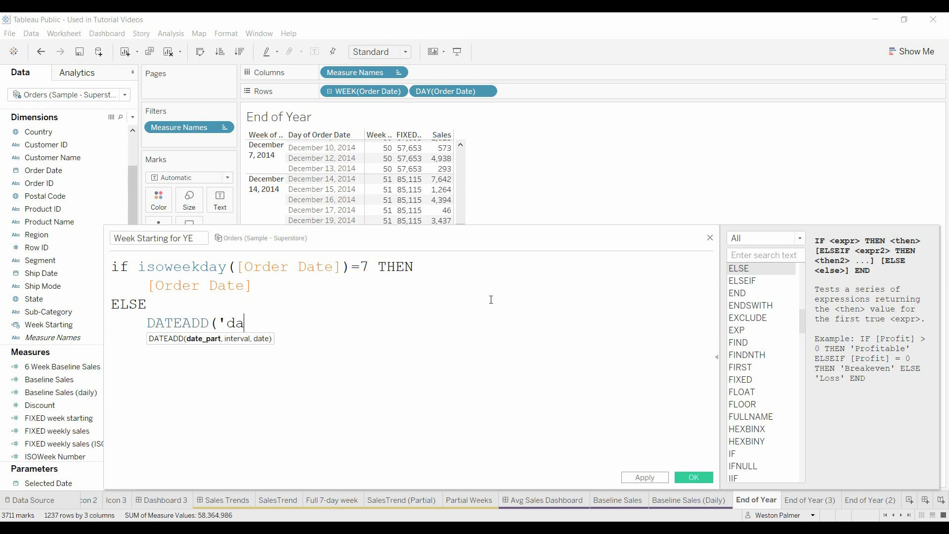
pyautogui.write("y',")
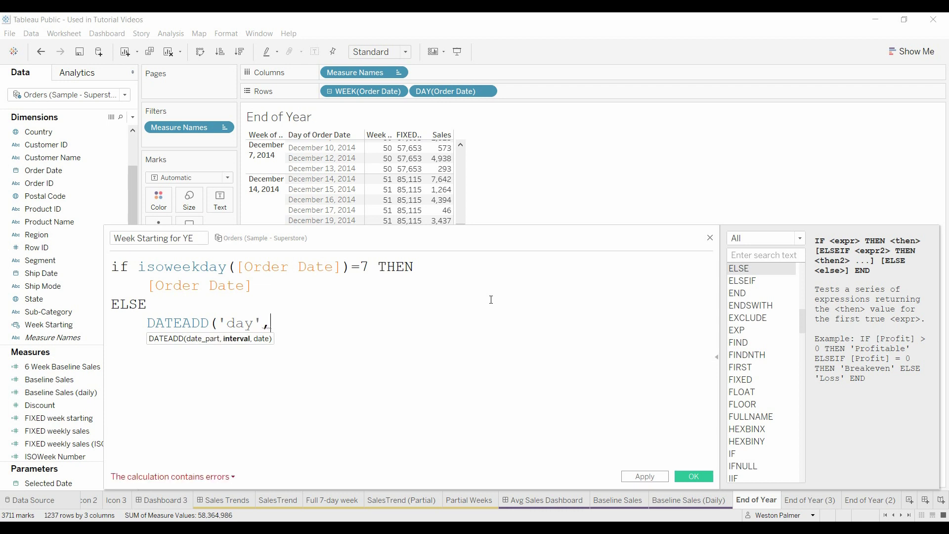
pyautogui.write('-IS')
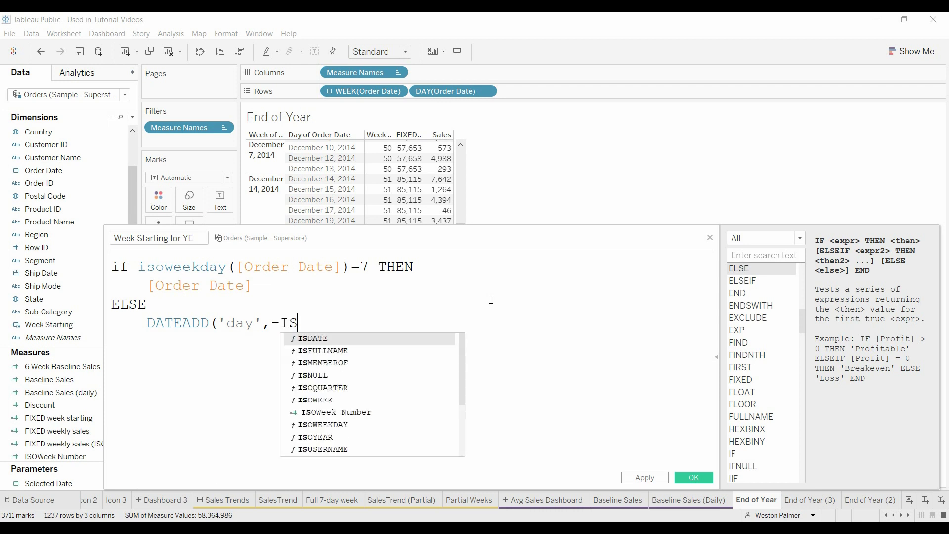
pyautogui.write('OWEEKD')
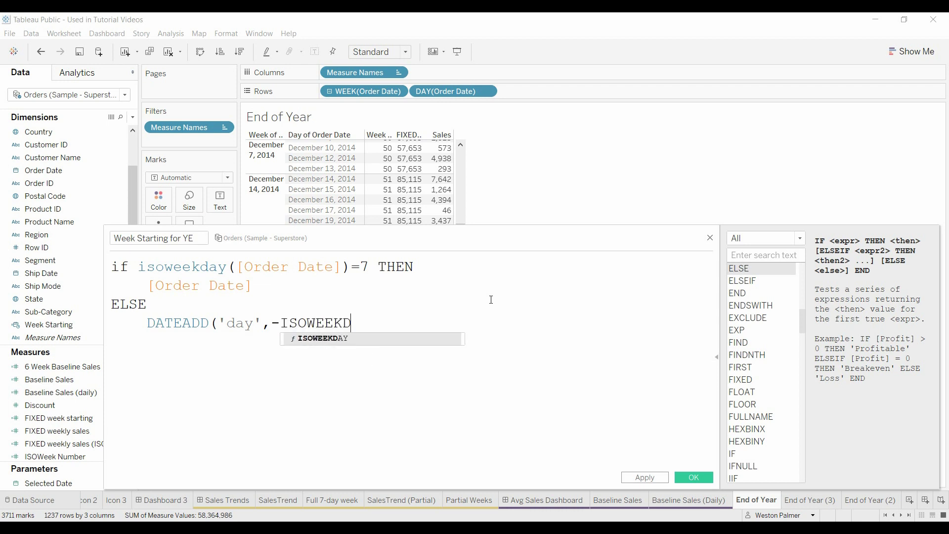
pyautogui.write('AY(order')
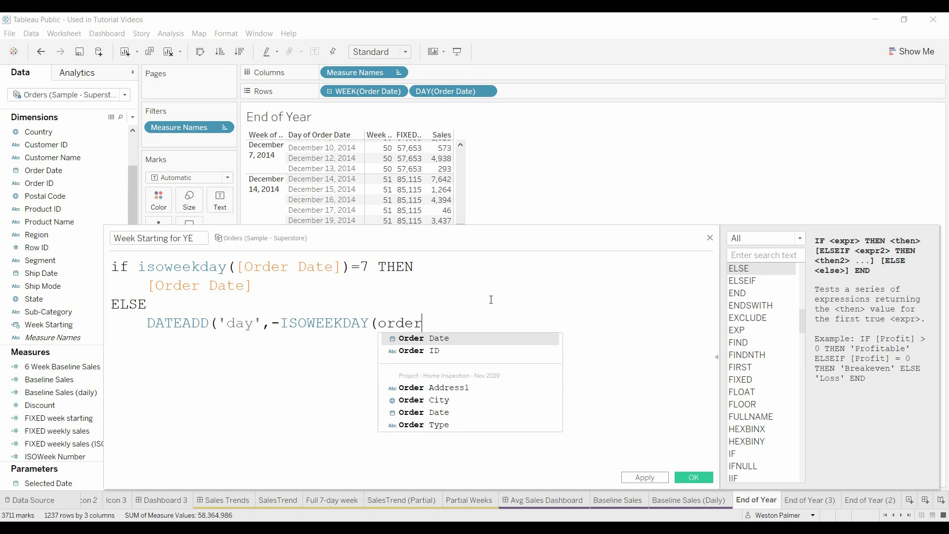
pyautogui.press('Return')
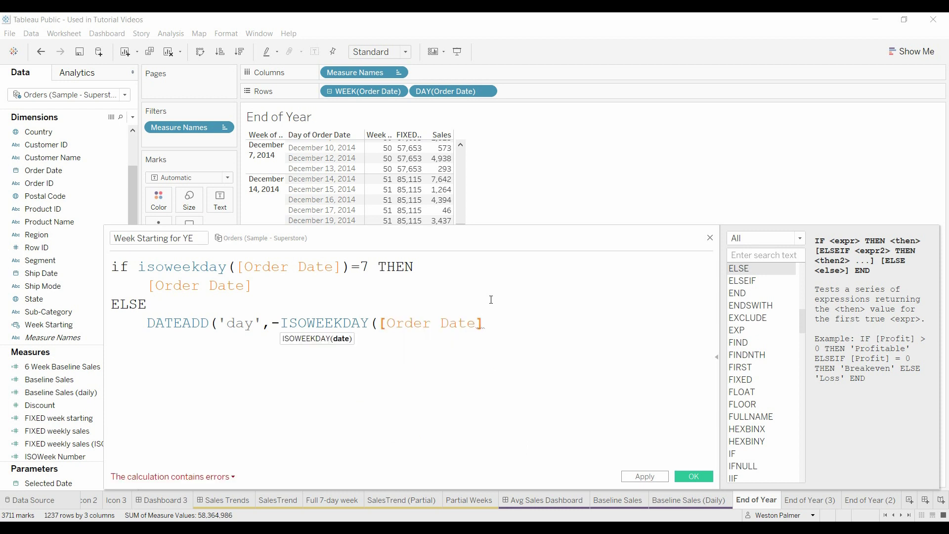
pyautogui.write('),')
# - Complete the DATEADD function with [Order Date] as its date and close the IF statement with END
pyautogui.write('dat')
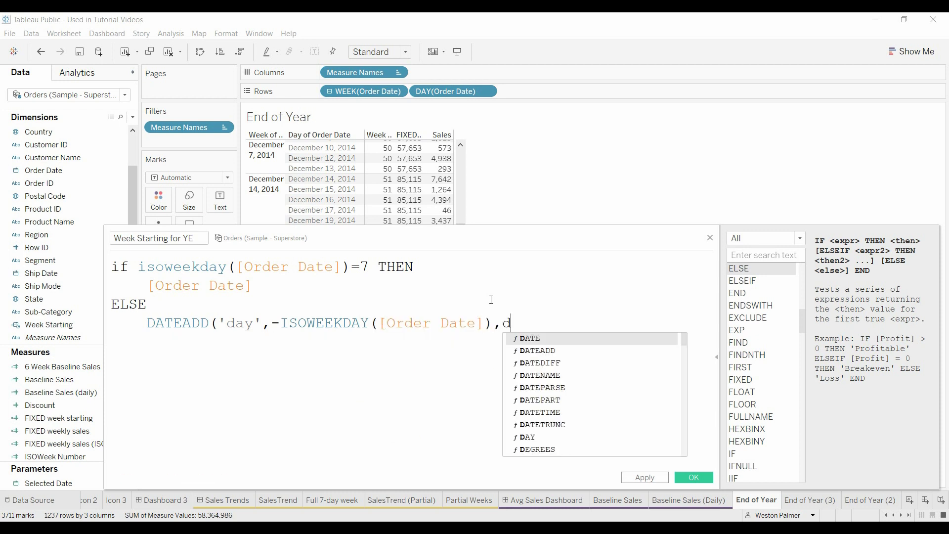
pyautogui.press('BackSpace')
pyautogui.press('BackSpace')
pyautogui.press('BackSpace')
pyautogui.write('order')
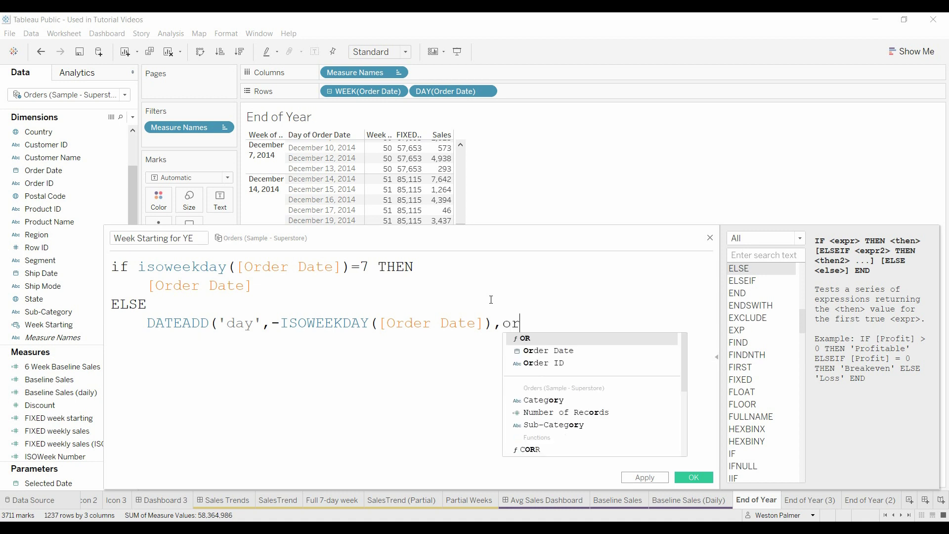
pyautogui.press('Return')
pyautogui.write(')')
pyautogui.press('Return')
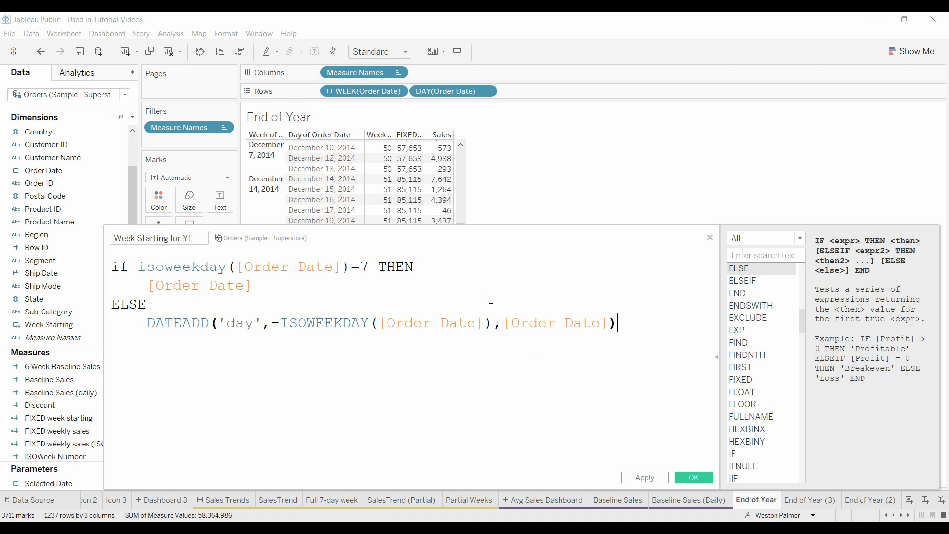
pyautogui.write('END')
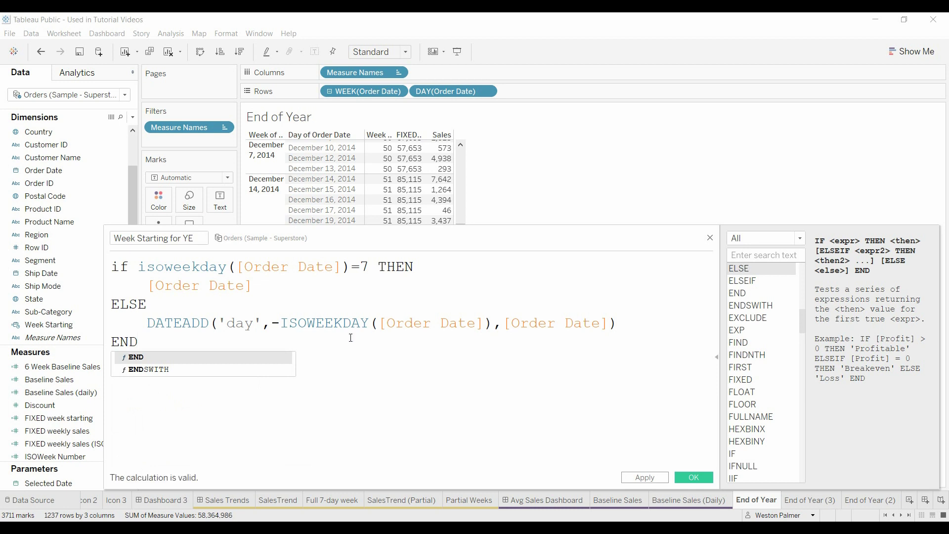
pyautogui.click(329, 351)
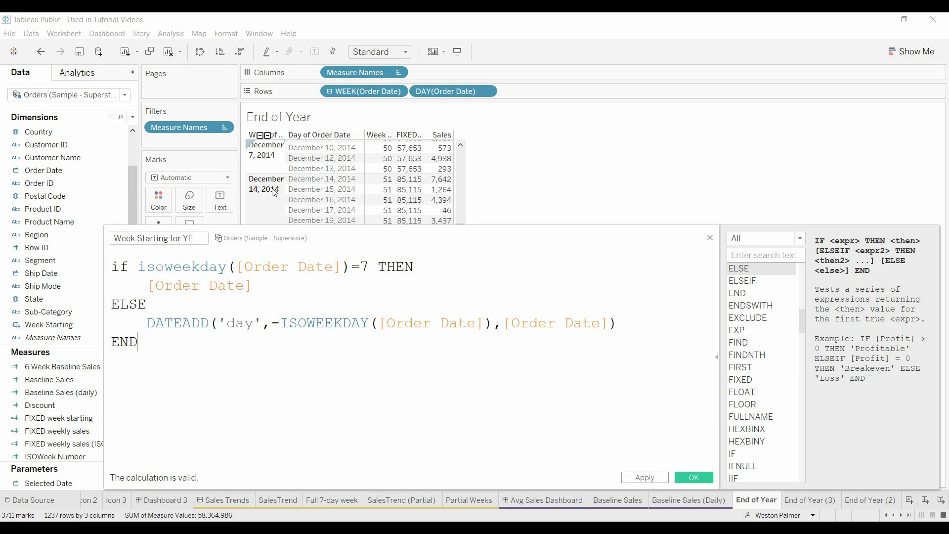
# - Save the Week Starting for YE calculation and add the field to Rows after DAY(Order Date)
pyautogui.moveTo(313, 239); pyautogui.dragTo(314, 259)
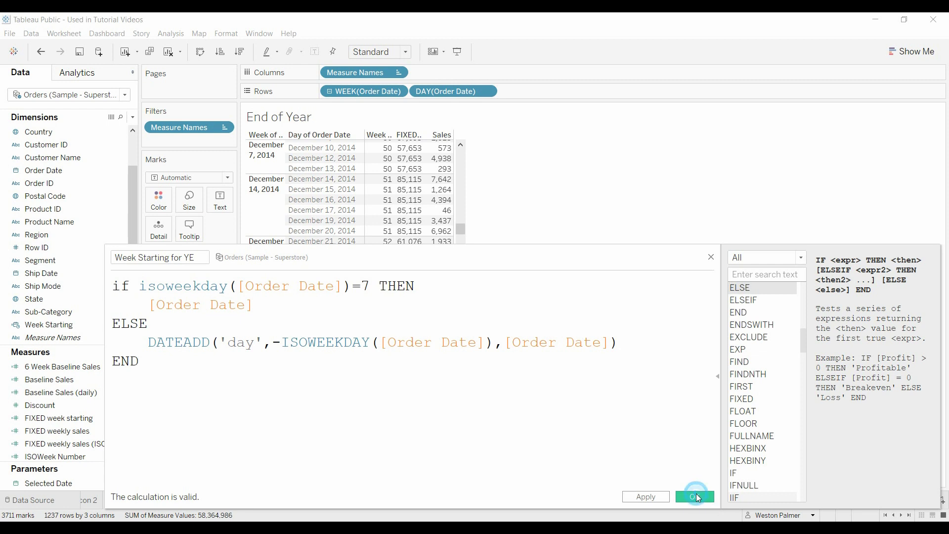
pyautogui.click(696, 496)
pyautogui.click(70, 341)
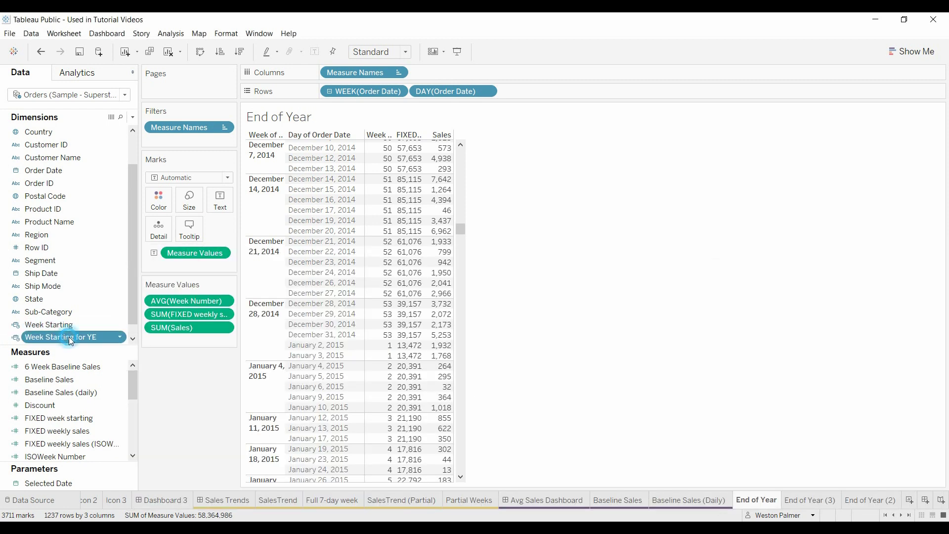
pyautogui.moveTo(71, 341); pyautogui.dragTo(576, 93)
# - Show Week Starting for YE on Rows as the full Day date value (format like May 8, 2015) and make it discrete
pyautogui.click(577, 92)
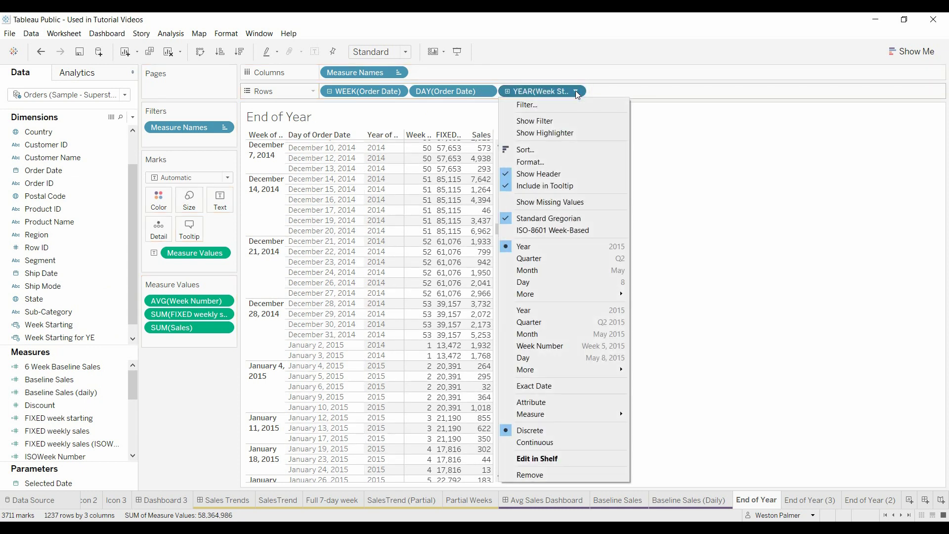
pyautogui.click(568, 358)
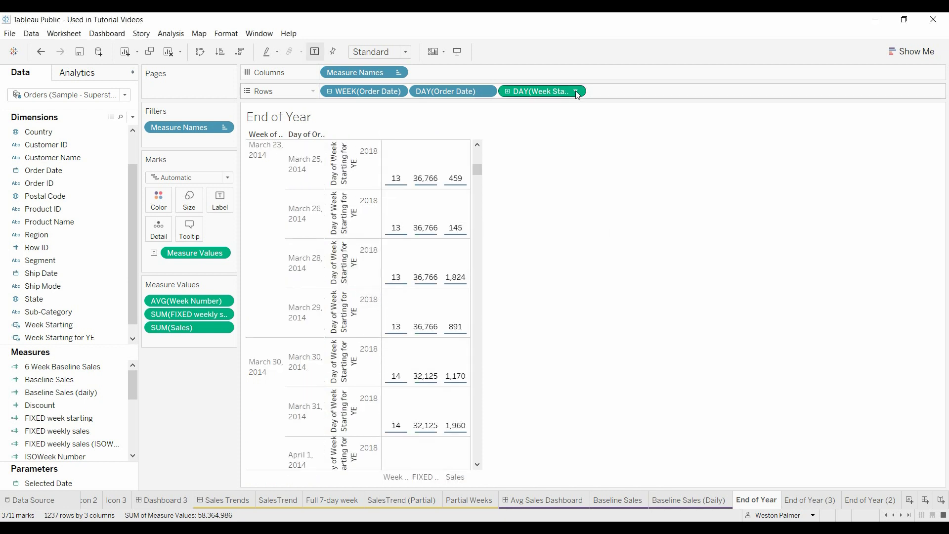
pyautogui.click(577, 91)
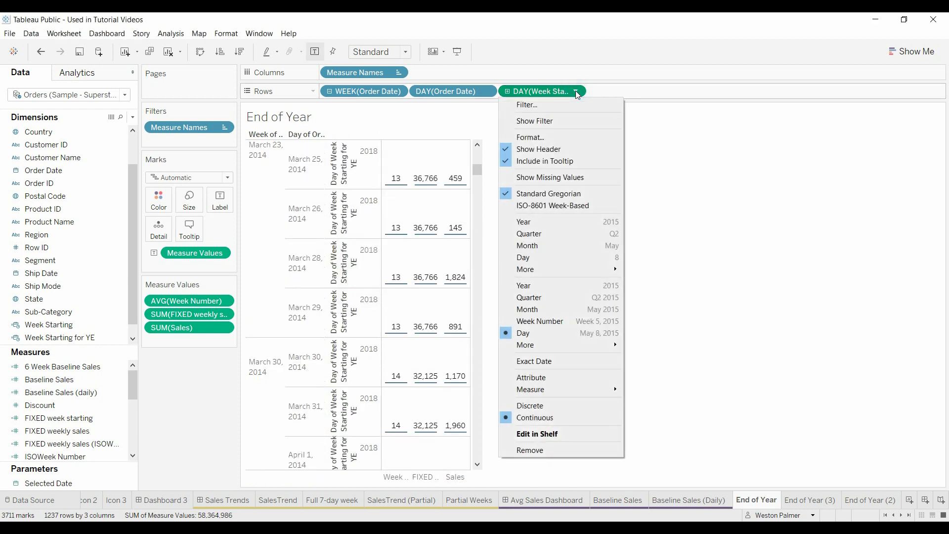
pyautogui.click(540, 405)
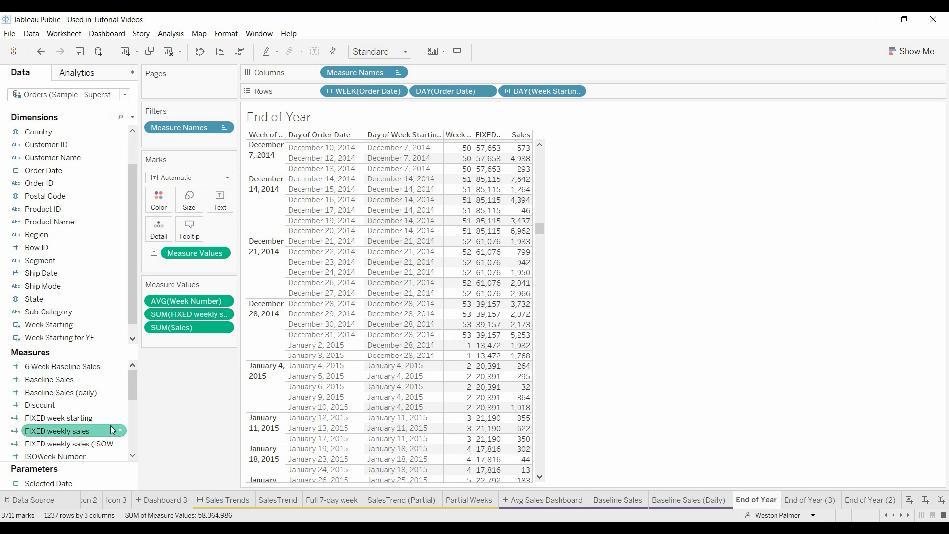
# - Create a new calculated field named FIXED week sales
pyautogui.click(132, 117)
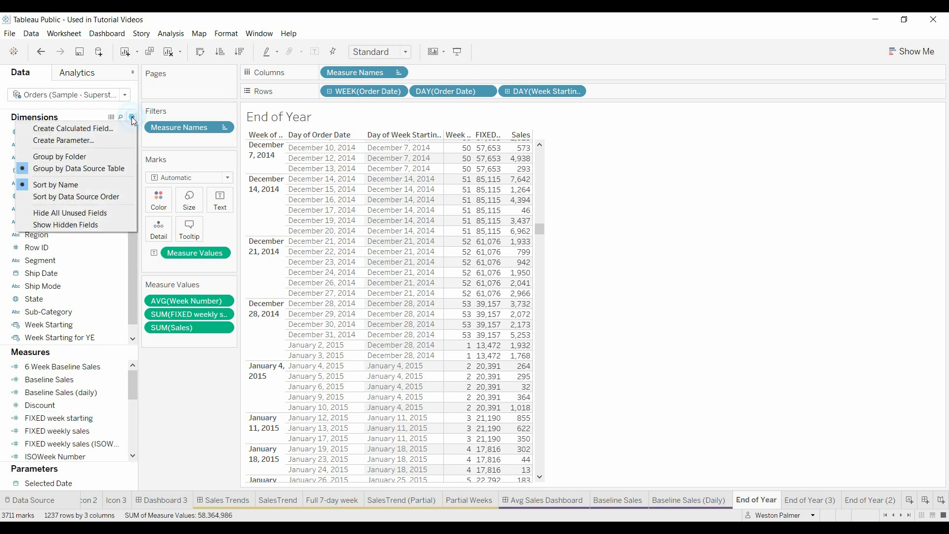
pyautogui.click(124, 129)
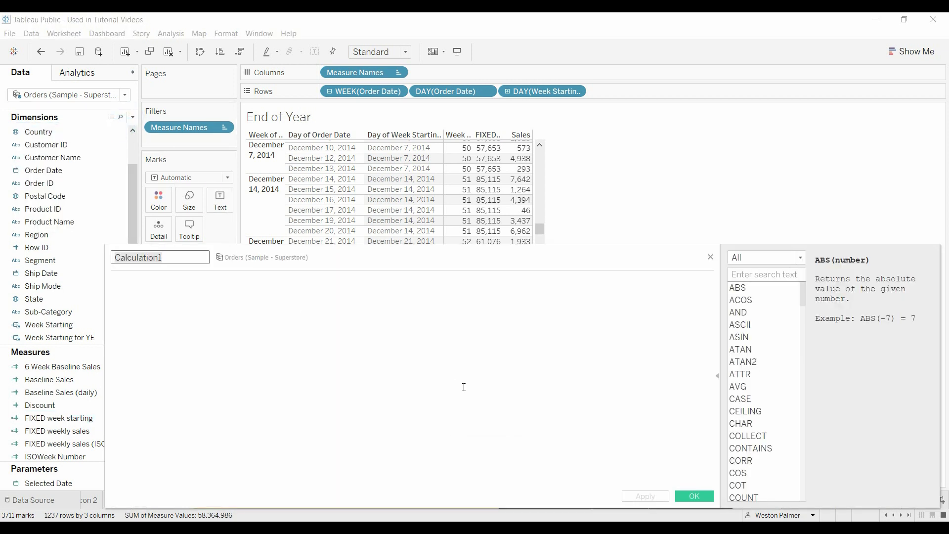
pyautogui.write('ED')
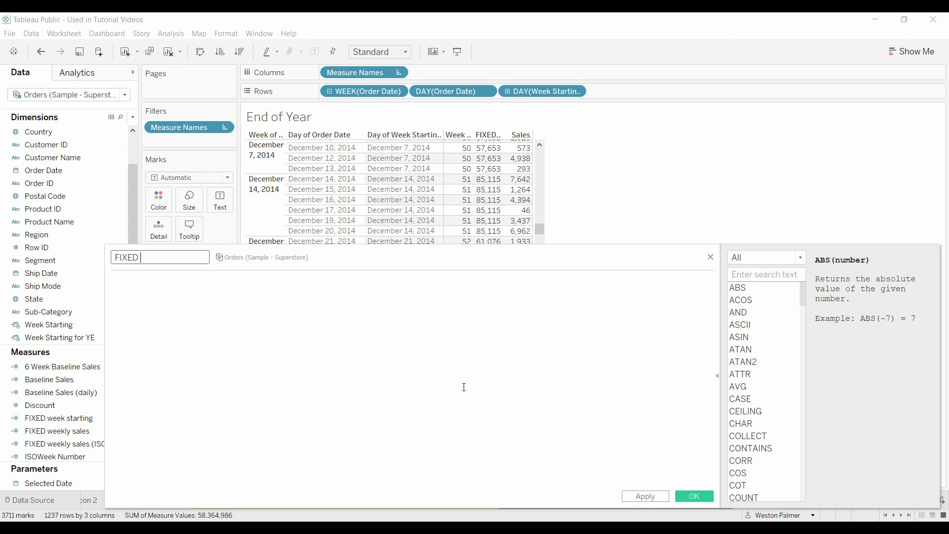
pyautogui.write(' week sales')
pyautogui.moveTo(438, 269); pyautogui.dragTo(466, 265)
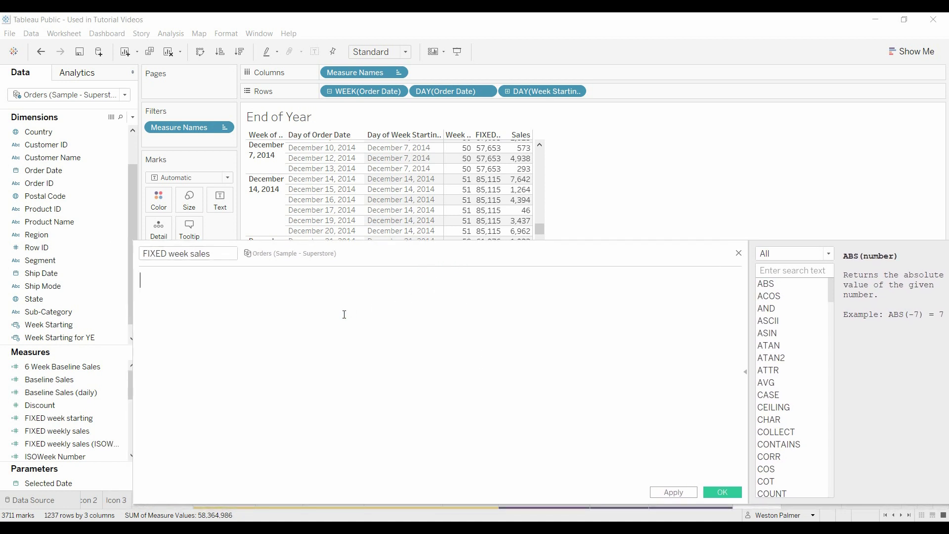
# - Begin the formula with {FIXED and the dimension [Week Starting]
pyautogui.write('{FIX')
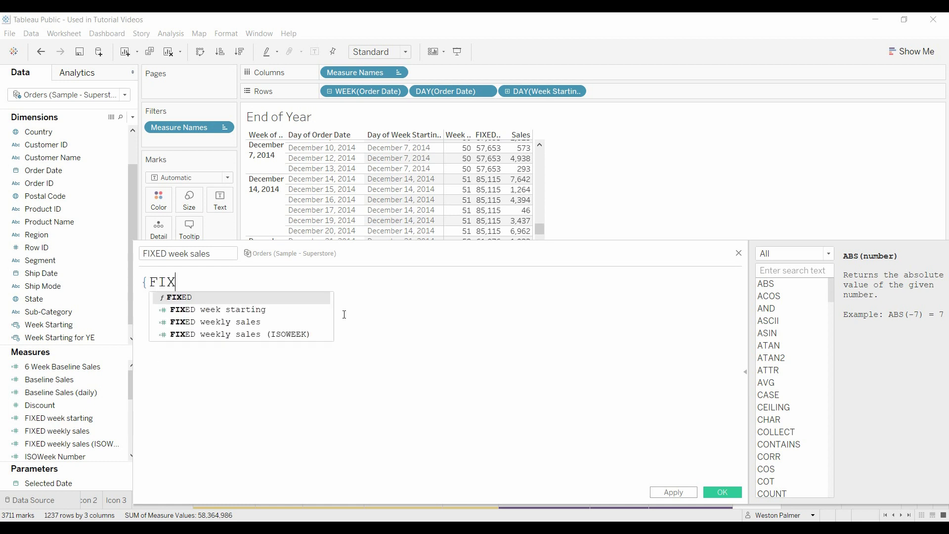
pyautogui.press('Return')
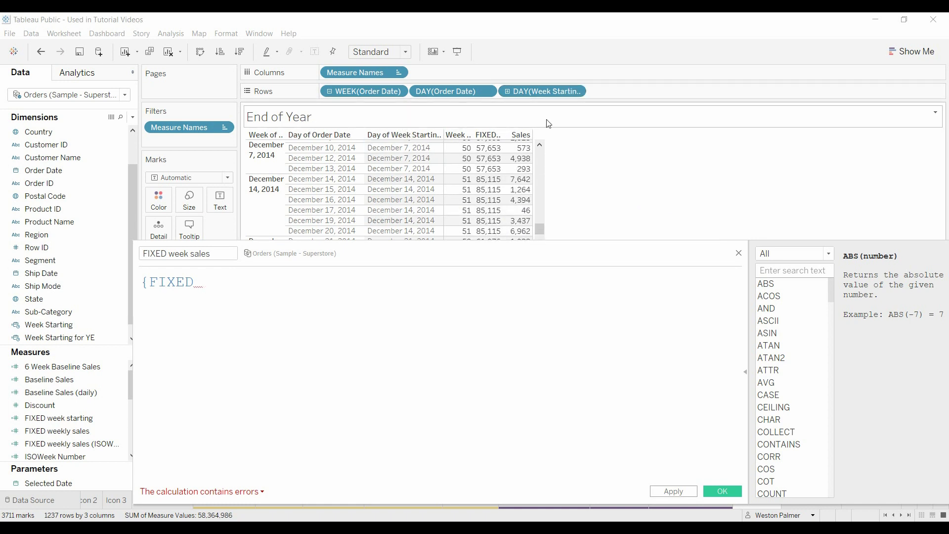
pyautogui.write('week')
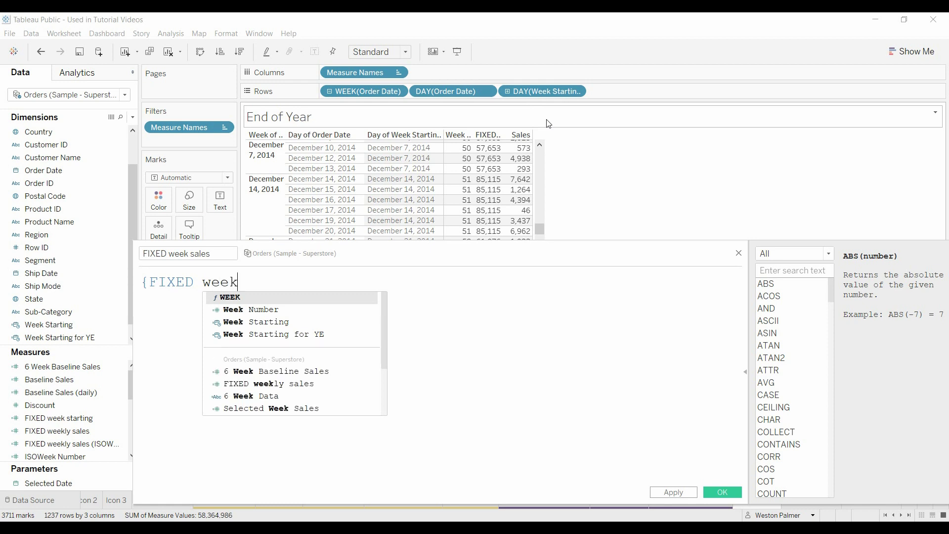
pyautogui.press('Down')
pyautogui.press('Down')
pyautogui.press('Return')
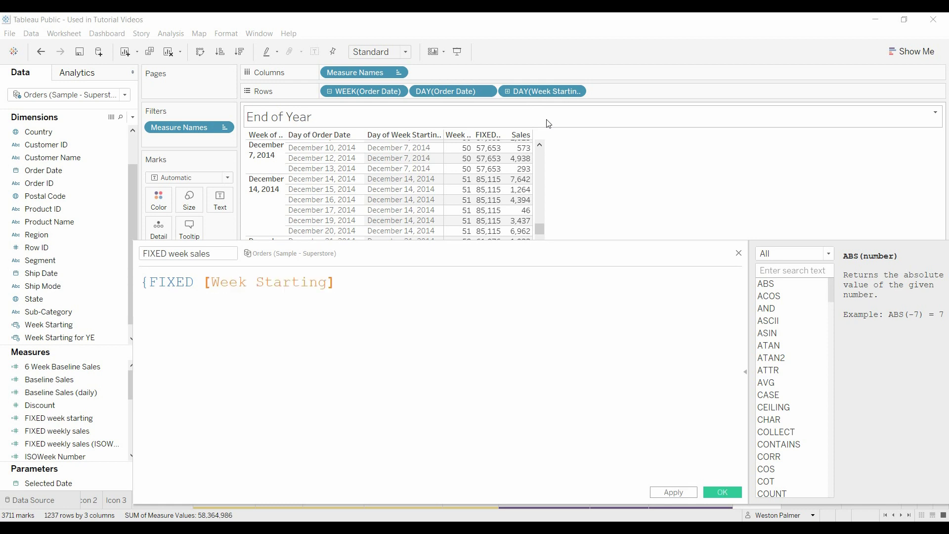
# - Complete the FIXED expression with :sum([Sales])} and save the calculated field
pyautogui.write(':sum([sa')
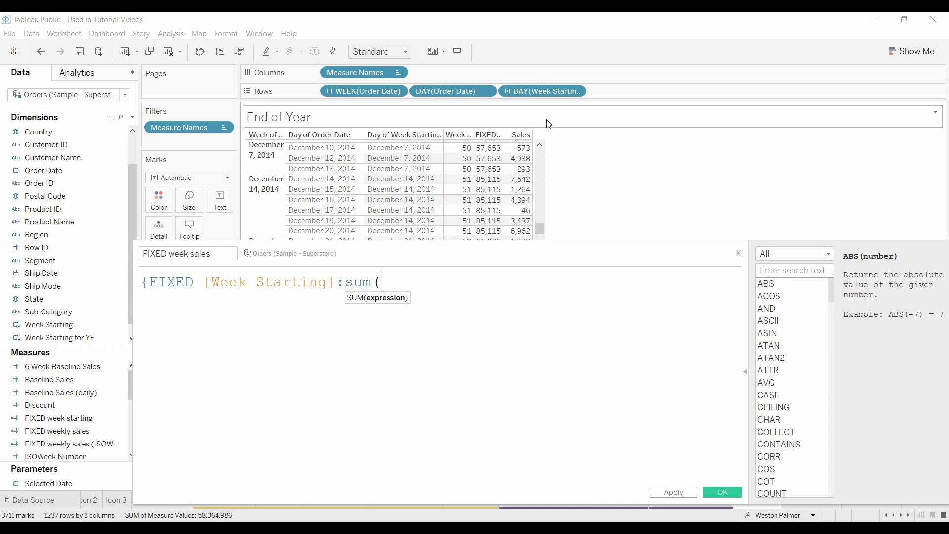
pyautogui.press('Return')
pyautogui.write(')}')
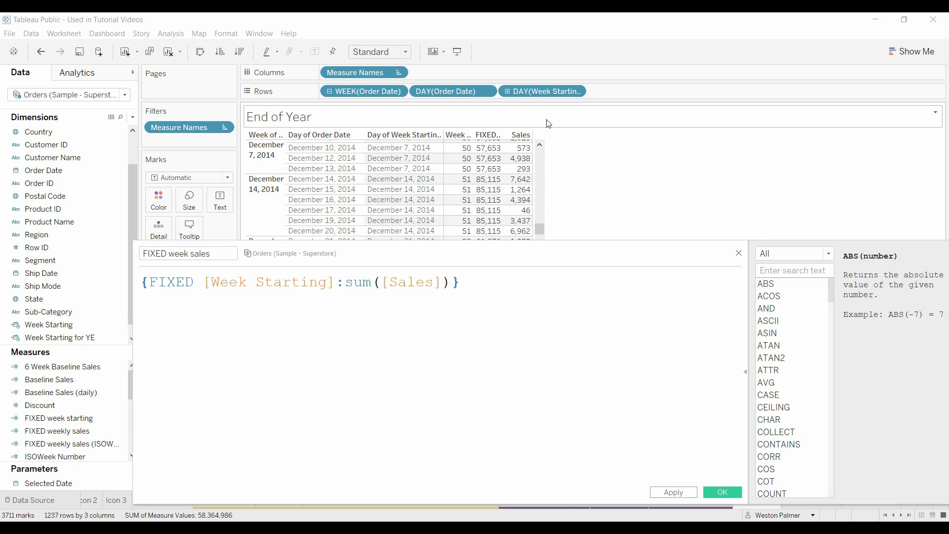
pyautogui.click(719, 492)
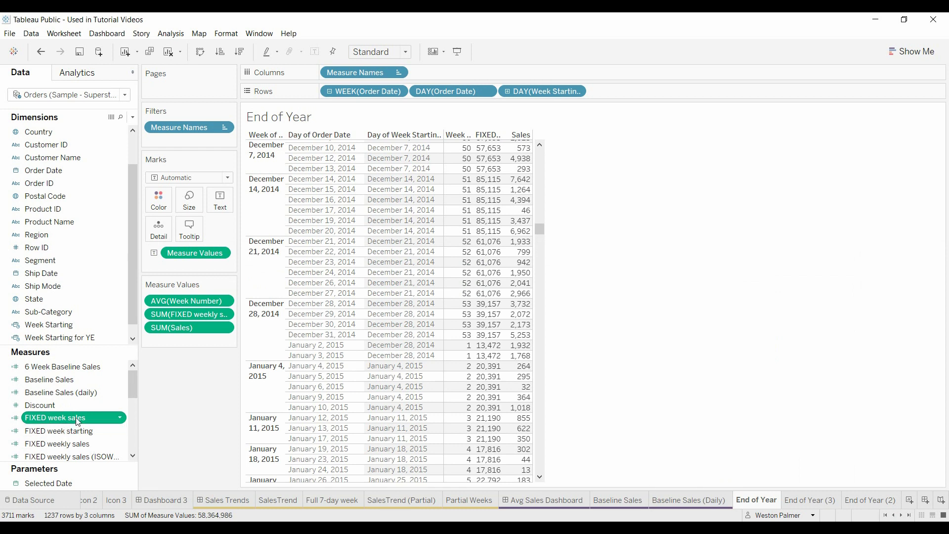
# - Add FIXED week sales to Measure Values below FIXED weekly sales and check its values for the week of December 28, 2014
pyautogui.moveTo(76, 419); pyautogui.dragTo(192, 320)
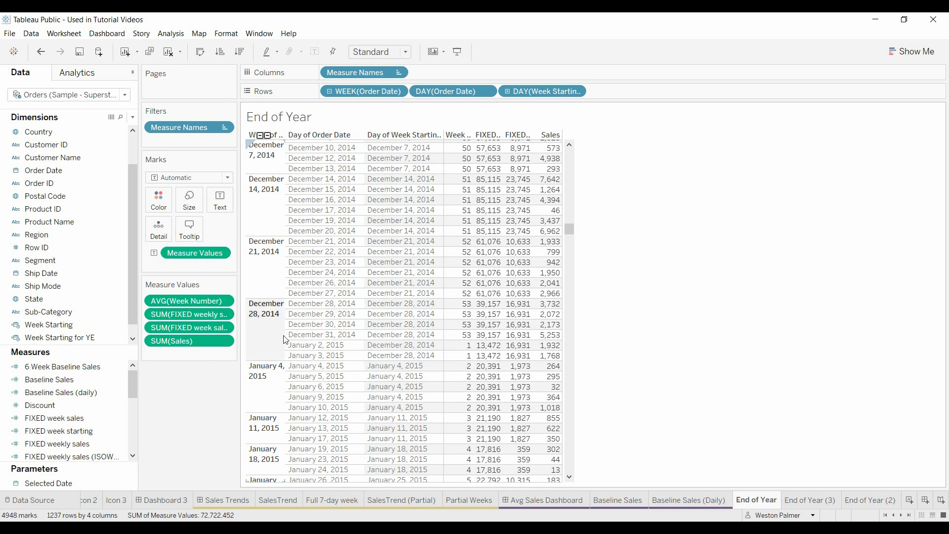
pyautogui.moveTo(528, 310)
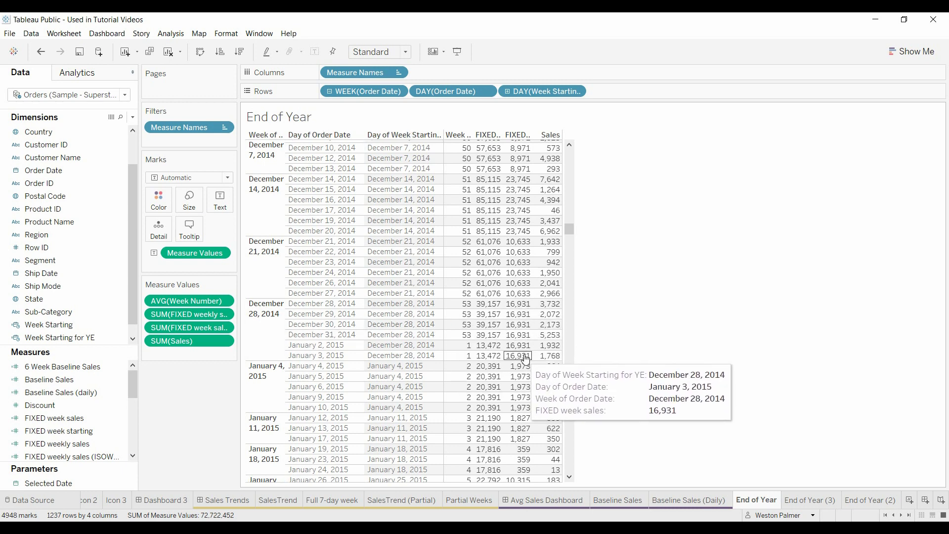
pyautogui.moveTo(560, 363)
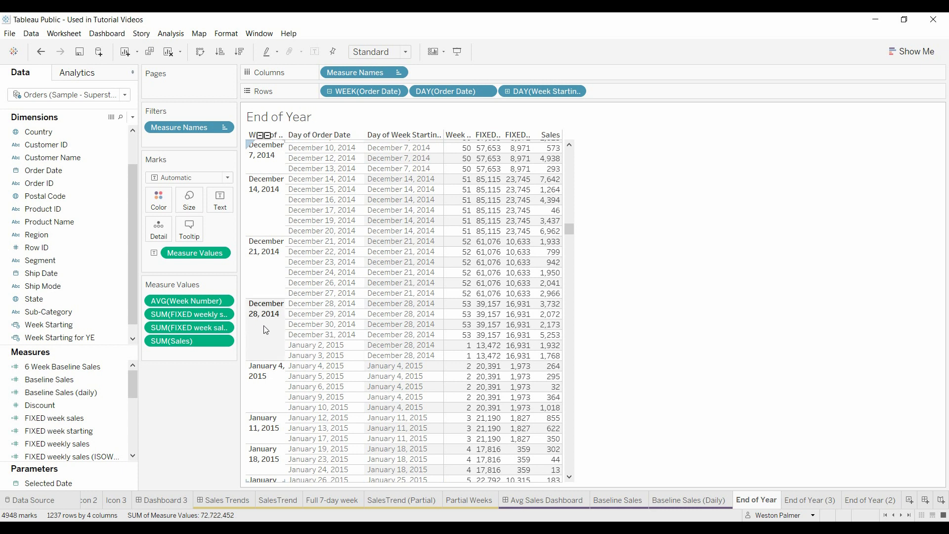
pyautogui.moveTo(468, 302)
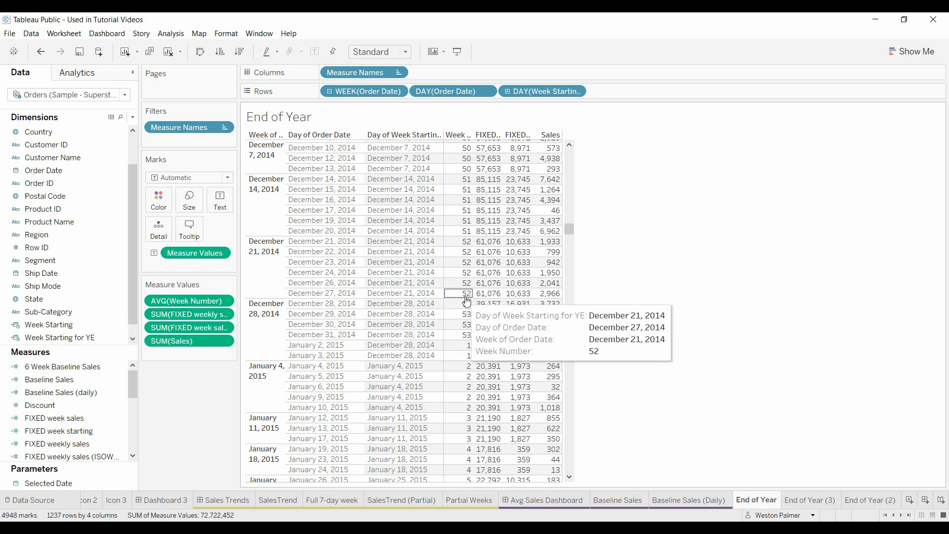
pyautogui.moveTo(469, 361)
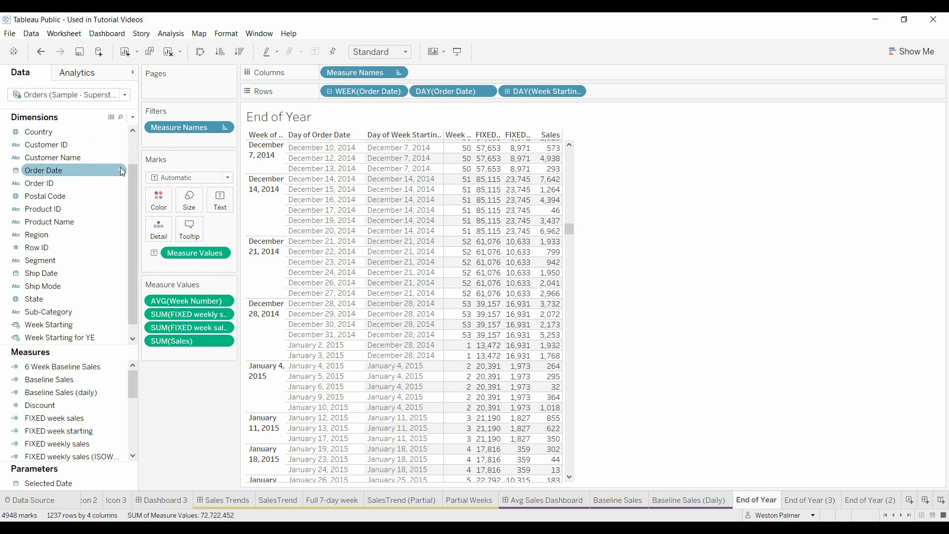
# - Review the calendar options in the Orders (Sample - Superstore) date properties, keeping Standard Gregorian, and those of WEEK(Order Date) on Rows
pyautogui.click(31, 33)
pyautogui.moveTo(55, 128)
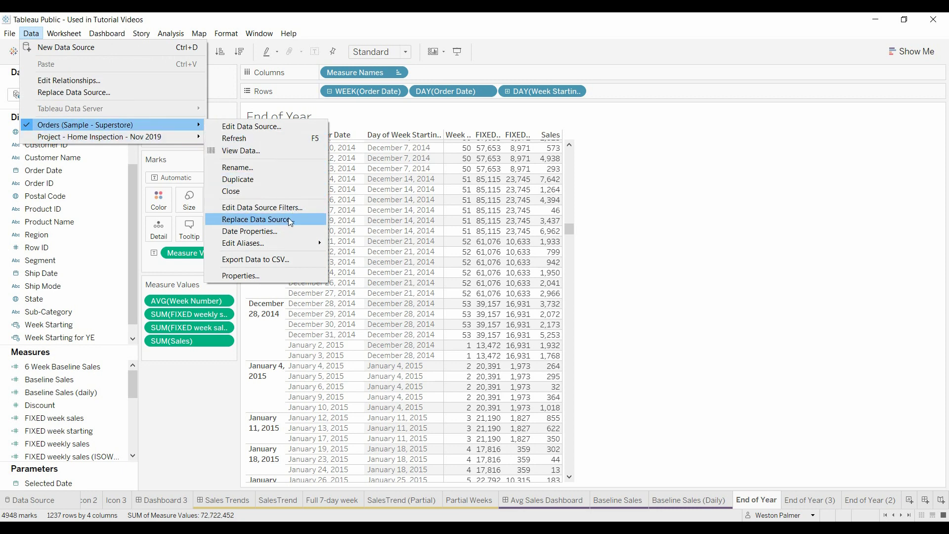
pyautogui.click(284, 231)
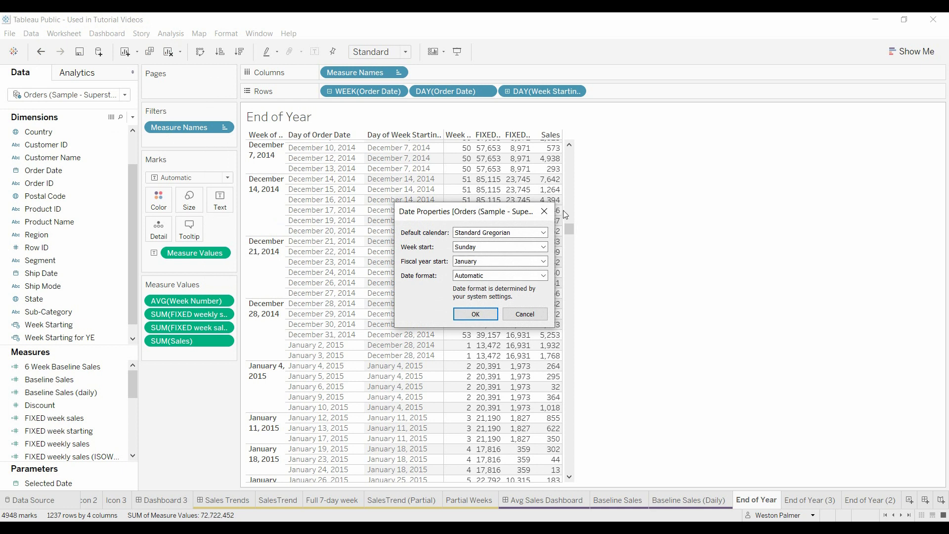
pyautogui.click(544, 232)
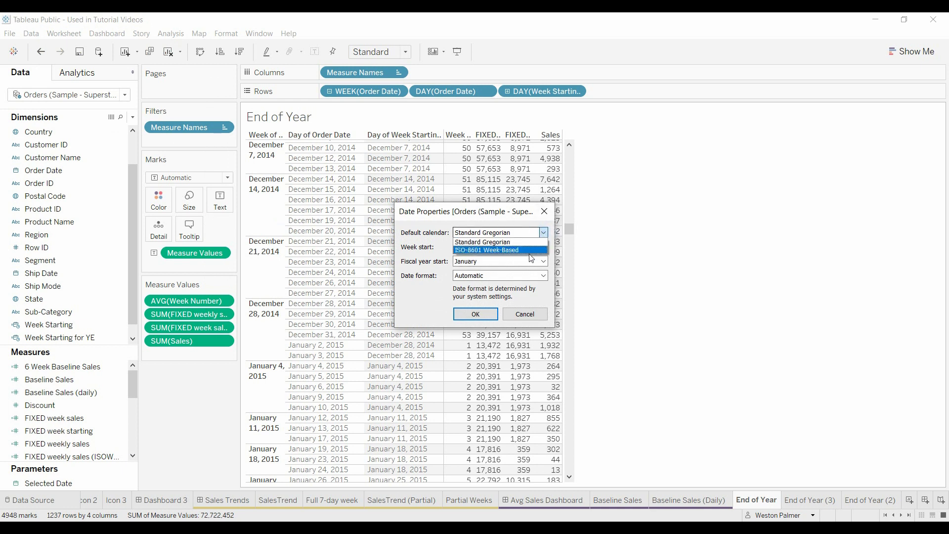
pyautogui.click(522, 228)
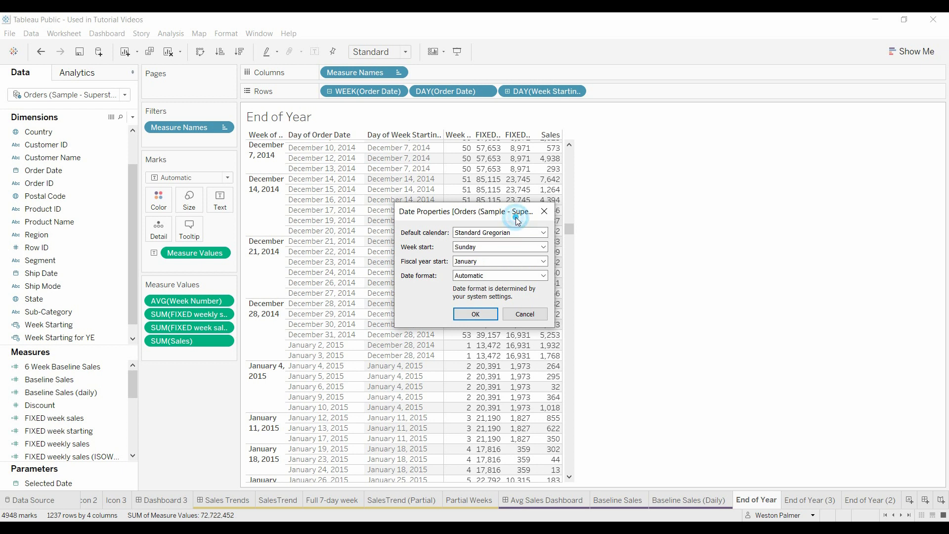
pyautogui.click(482, 322)
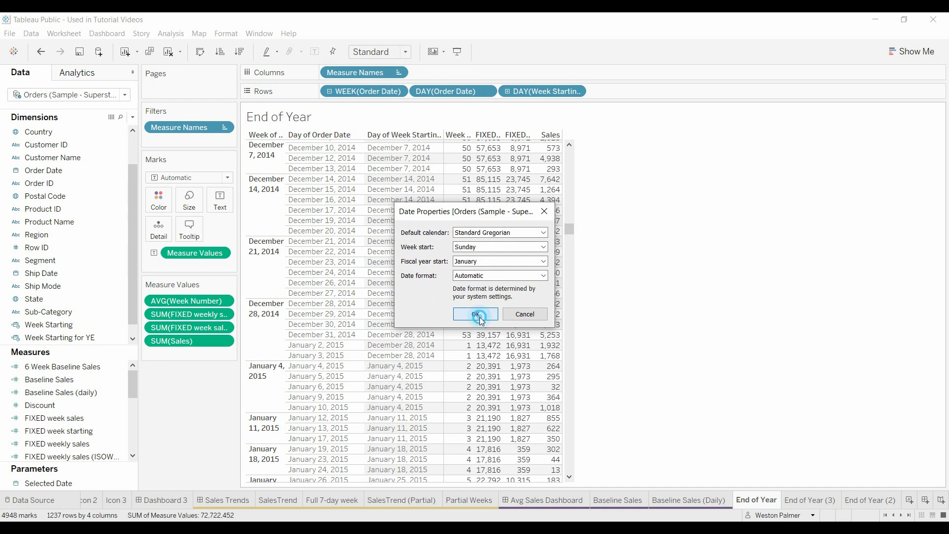
pyautogui.click(398, 91)
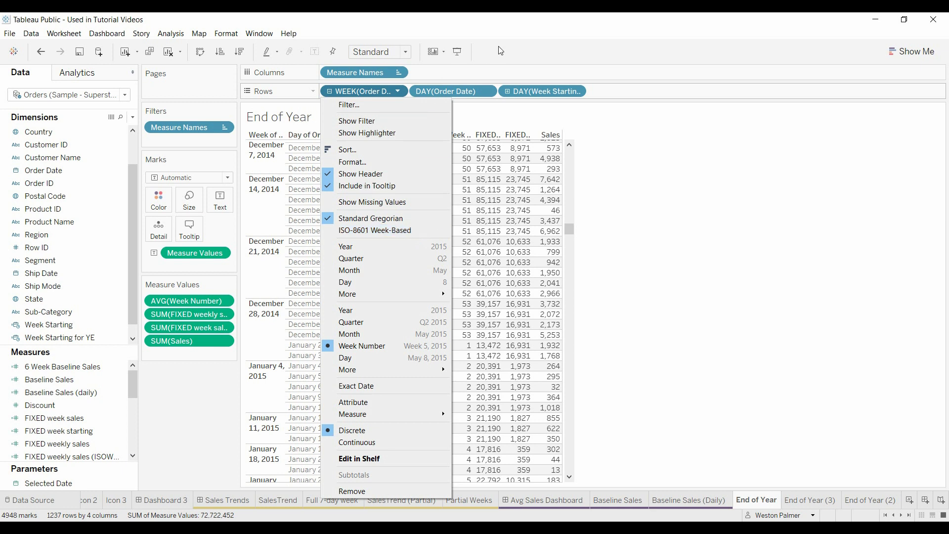
pyautogui.click(525, 34)
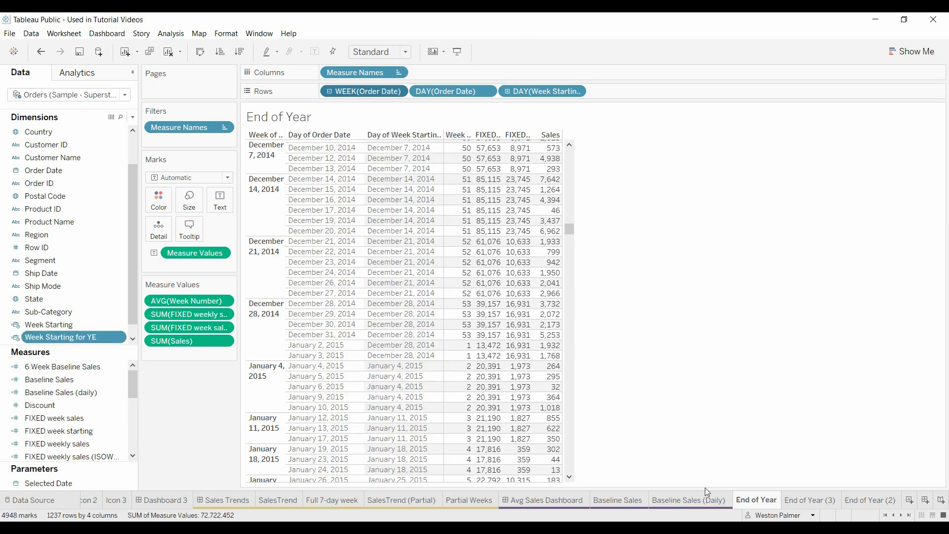